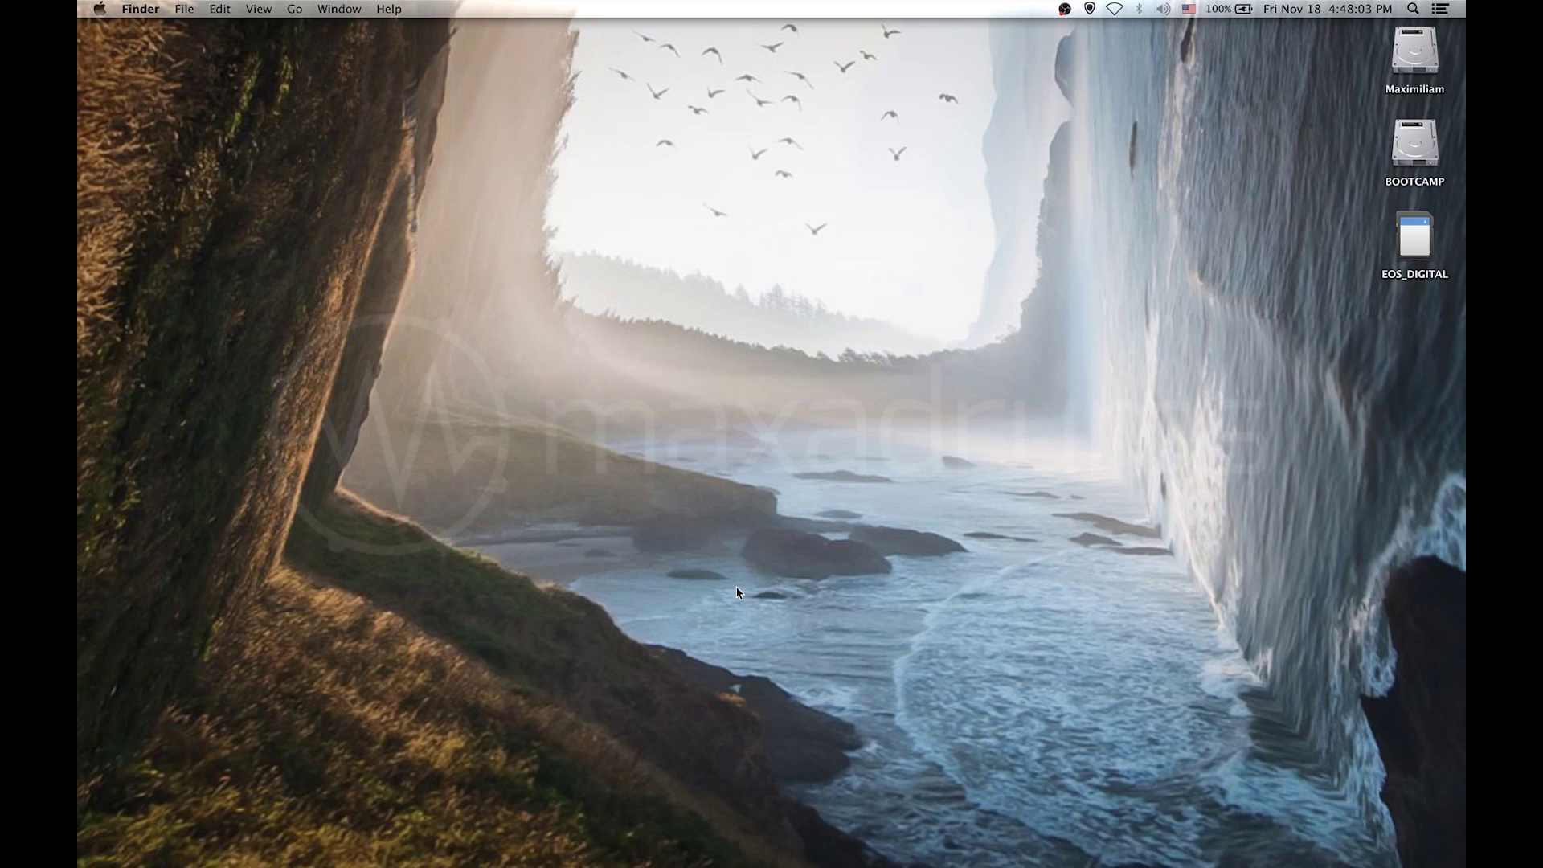
# Step: Launch iMovie from the Dock
pyautogui.moveTo(814, 865)
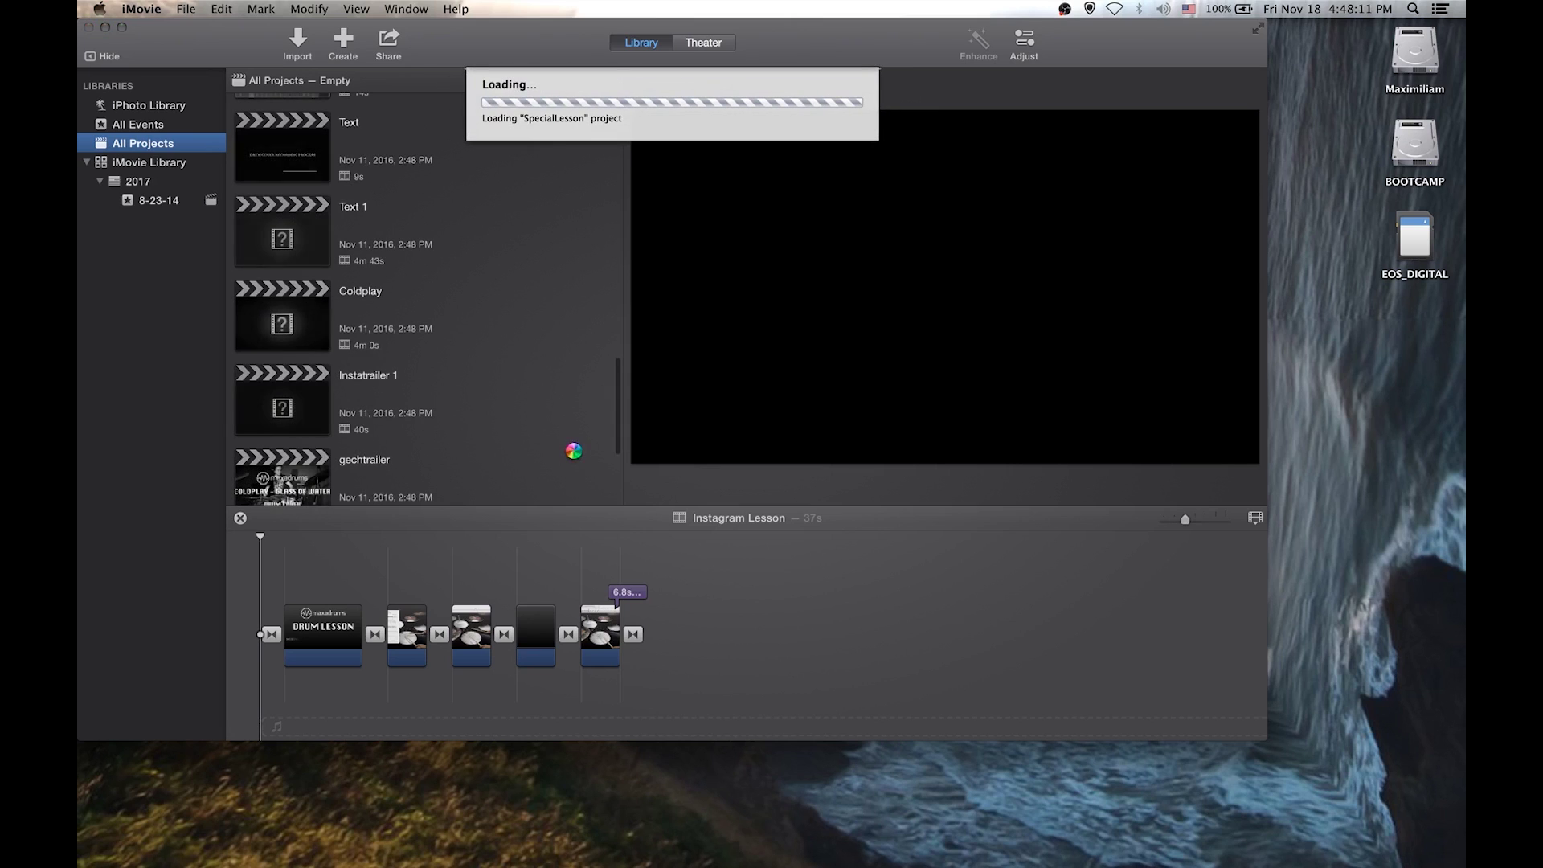
# Step: Create a No Theme movie project named 'Audio Video' in the 8-23-14 event
pyautogui.click(339, 42)
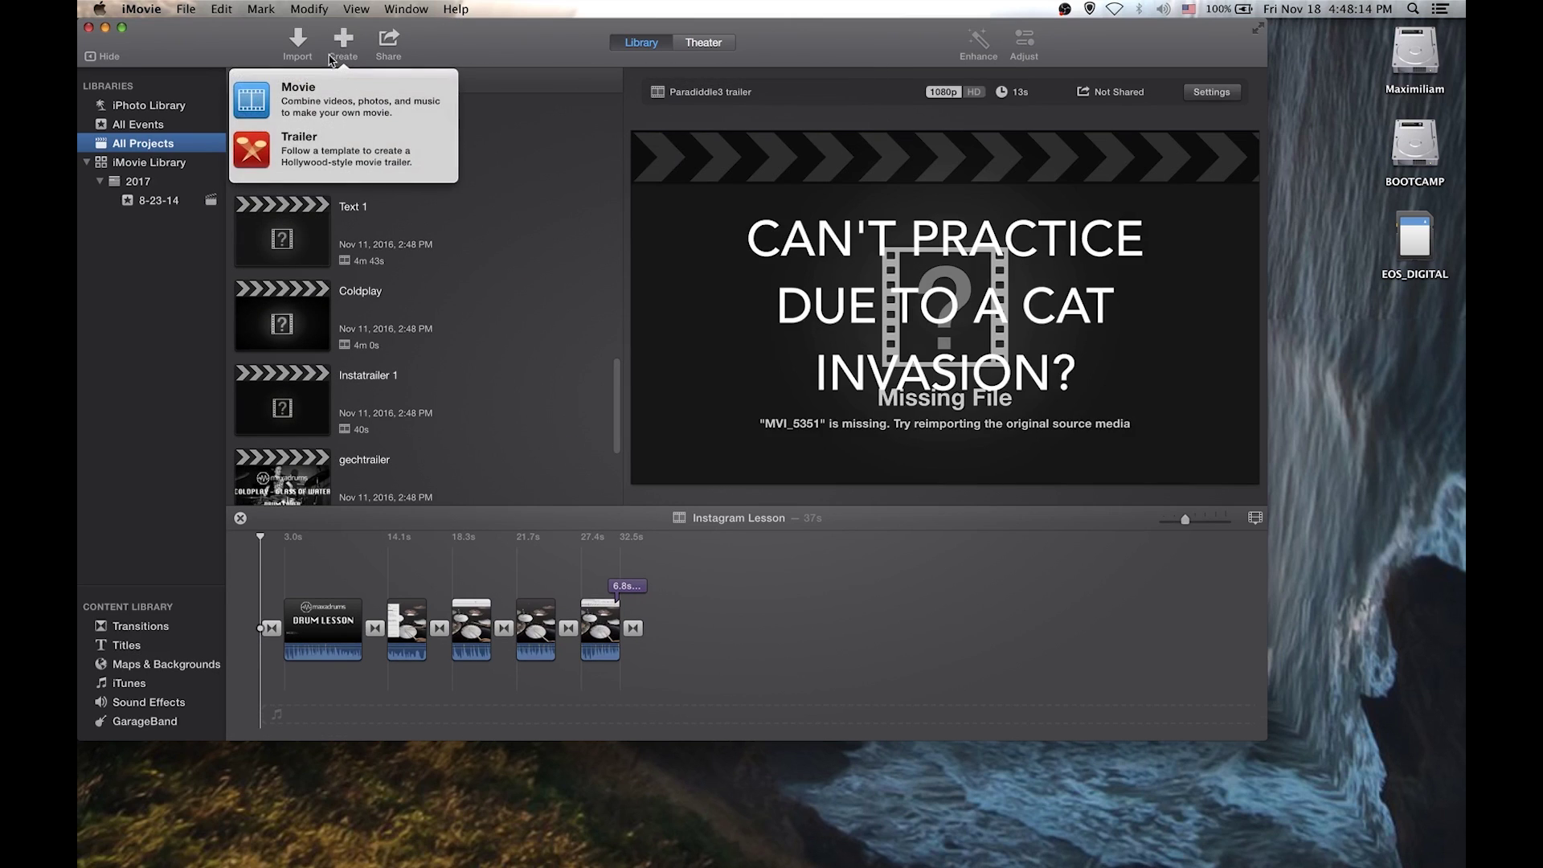
pyautogui.click(312, 113)
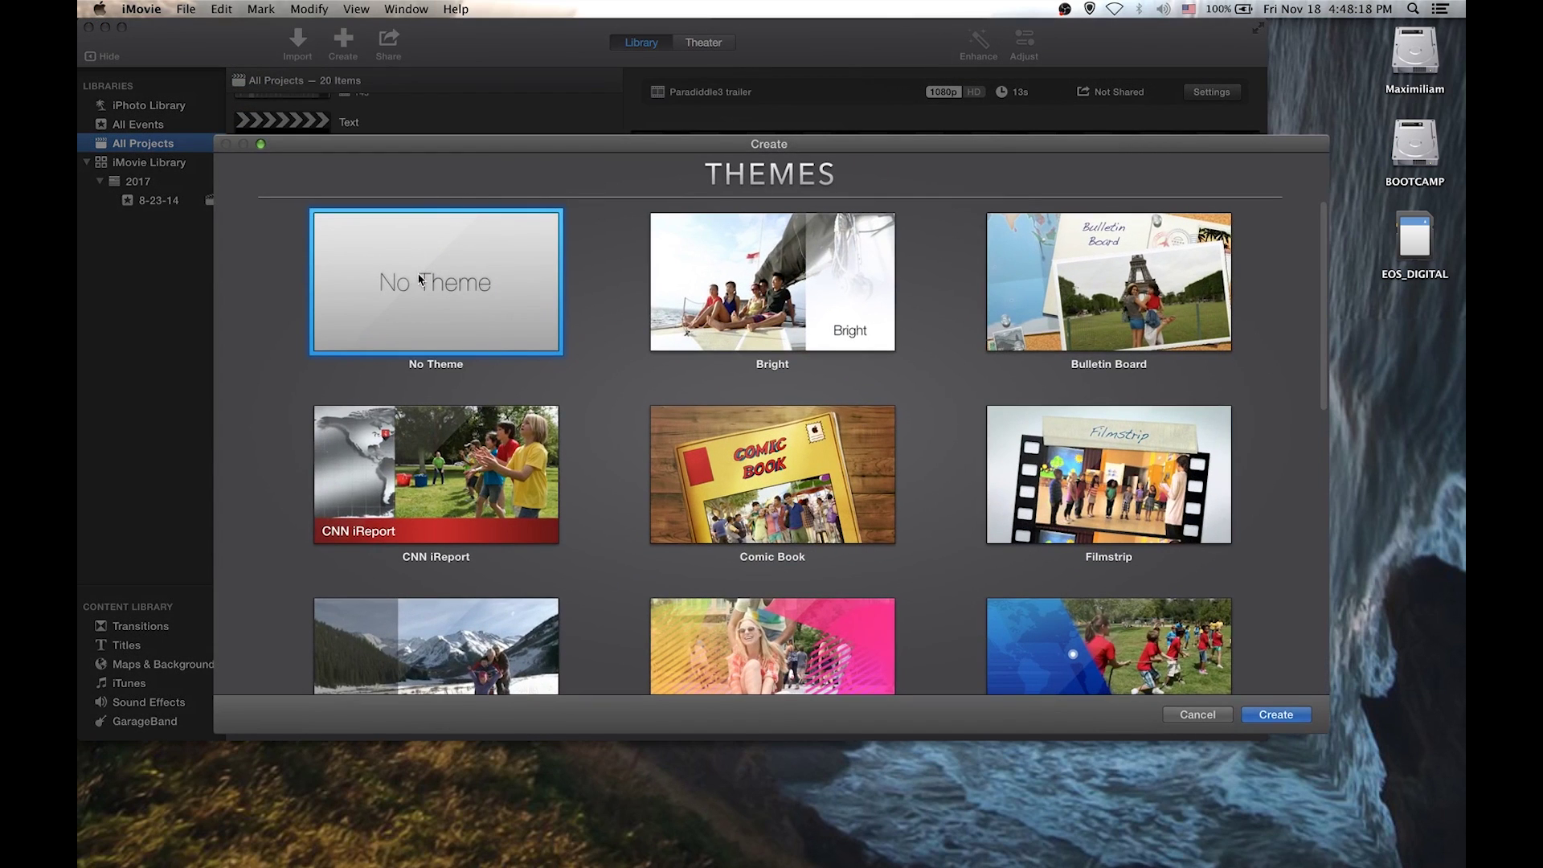
pyautogui.doubleClick(419, 279)
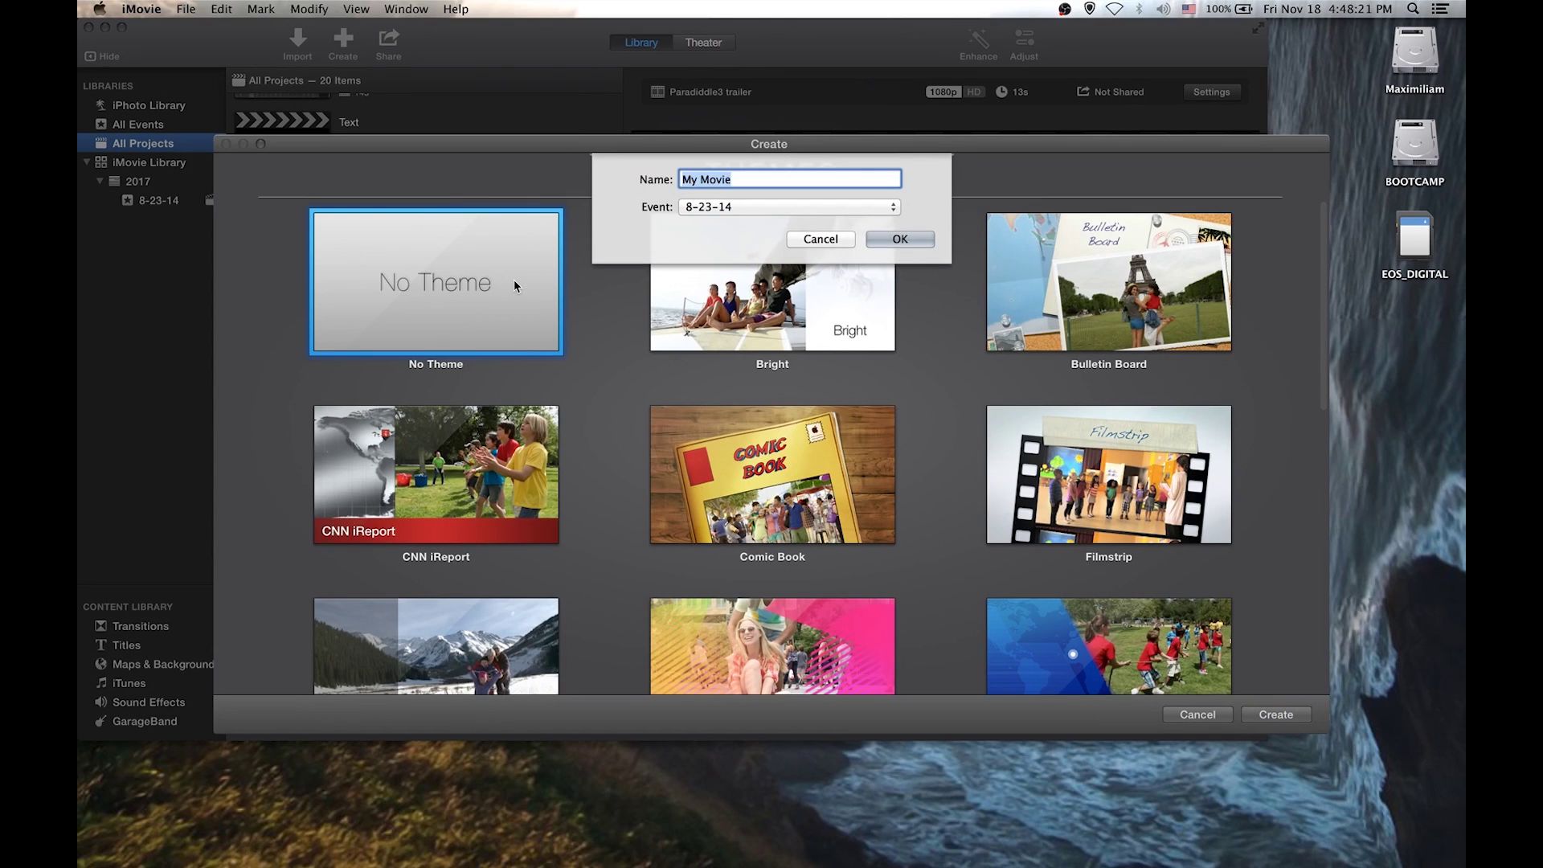
pyautogui.write('Audio B')
pyautogui.press('BackSpace')
pyautogui.write('Video\\')
pyautogui.press('Return')
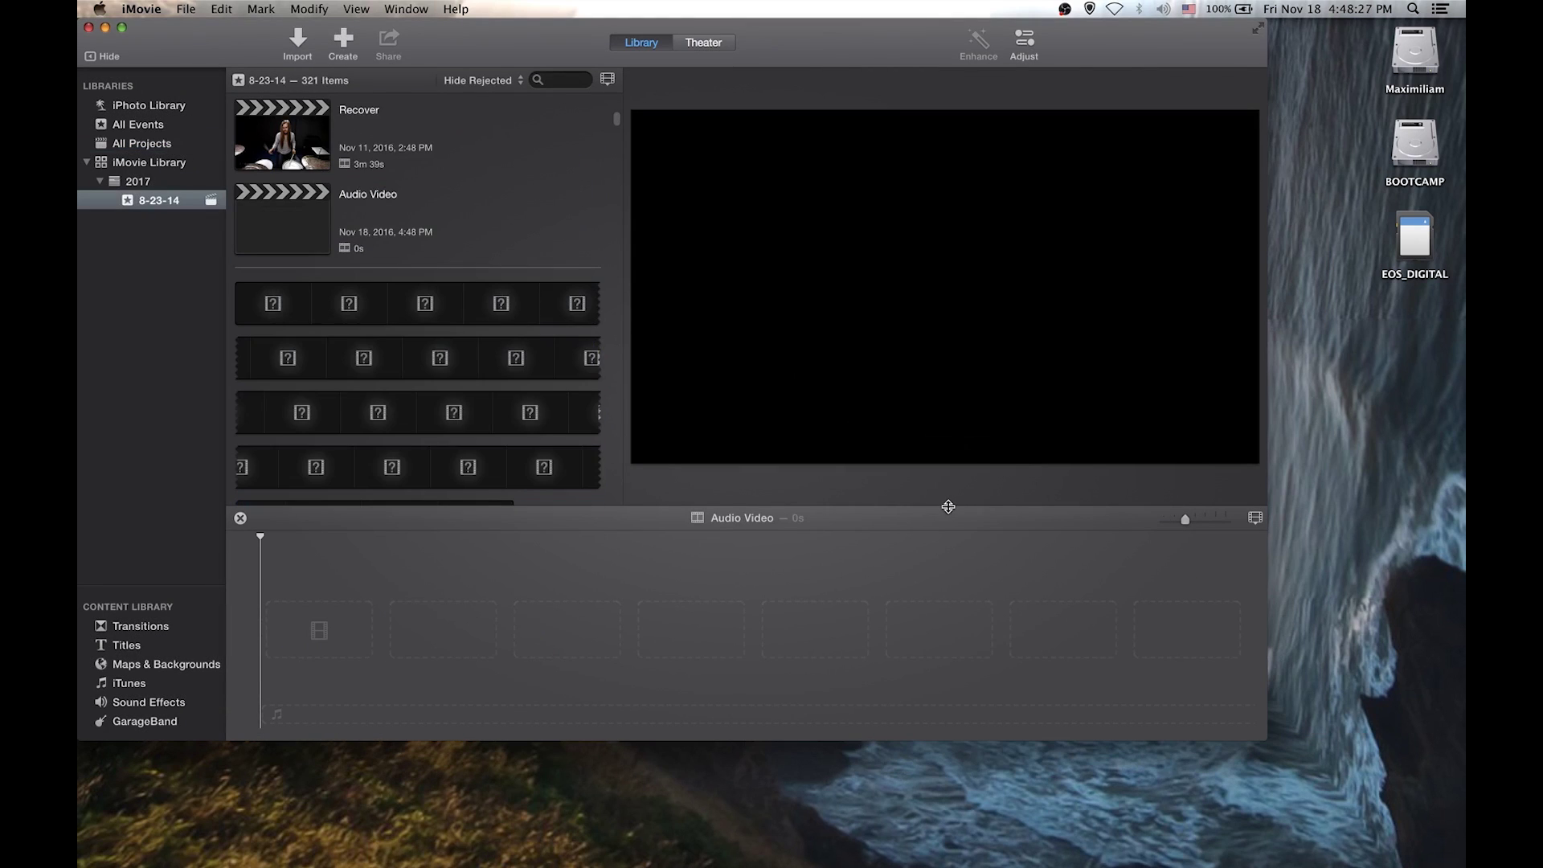
# Step: Drag MVI_4519.MOV from EOS_DIGITAL > DCIM > 100CANON into the timeline, then close the card window
pyautogui.doubleClick(1406, 239)
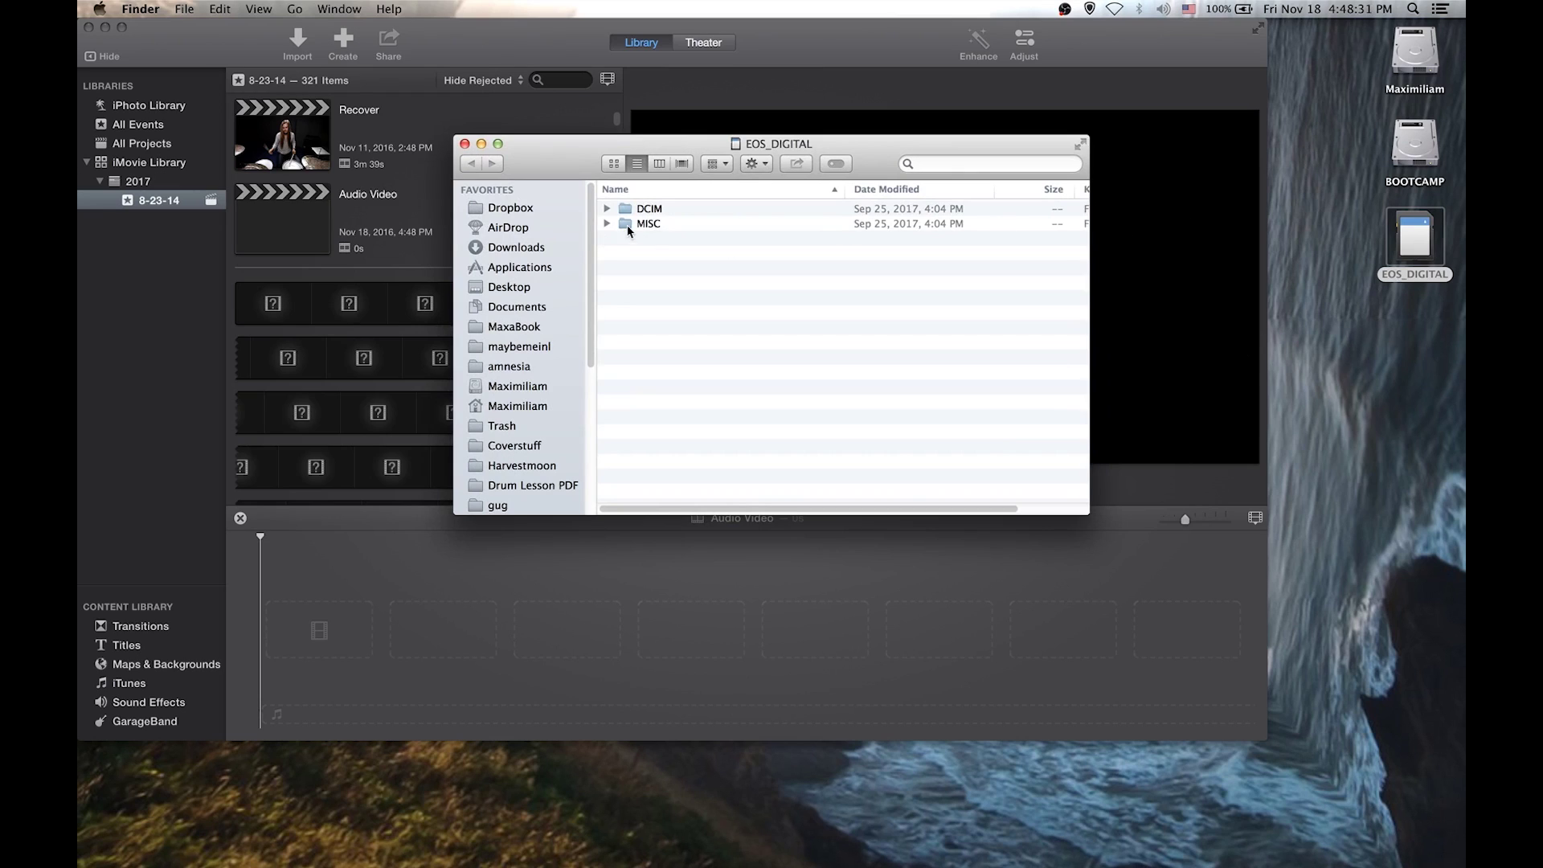
pyautogui.doubleClick(641, 213)
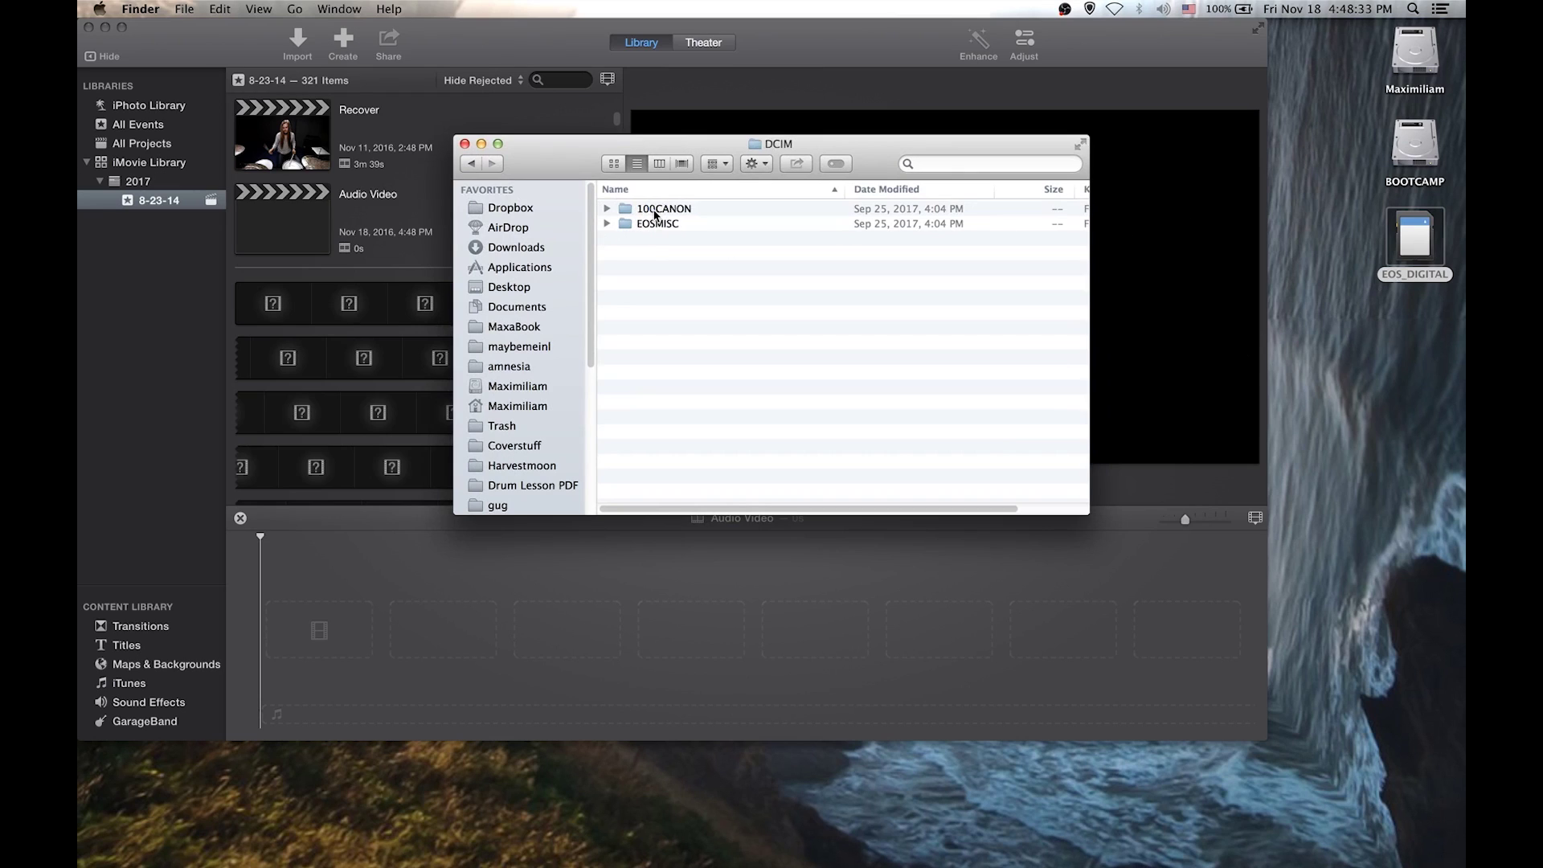
pyautogui.doubleClick(655, 211)
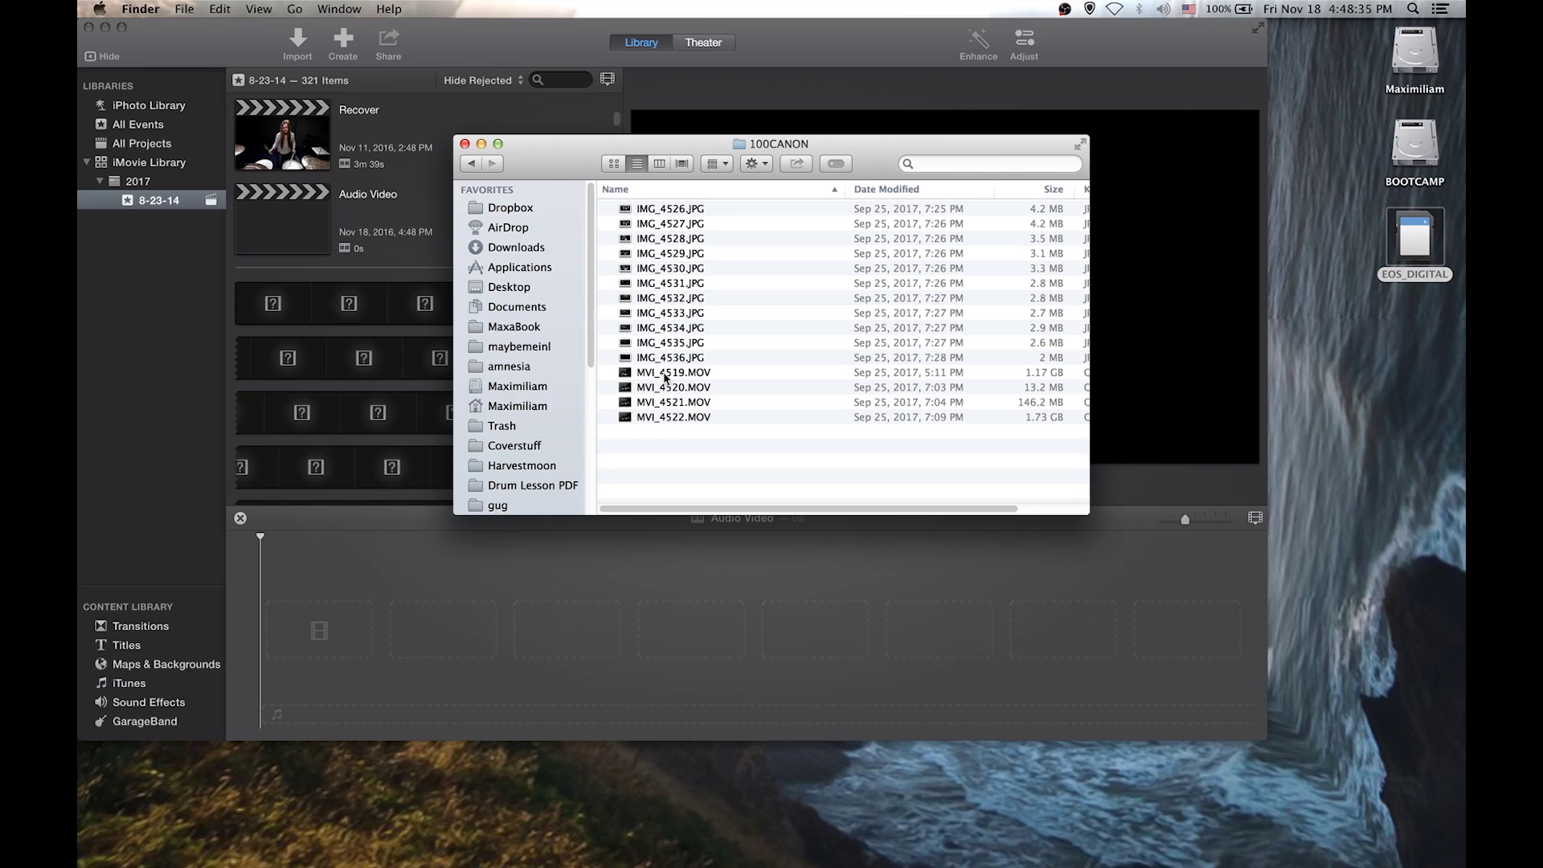
pyautogui.moveTo(665, 377); pyautogui.dragTo(291, 640)
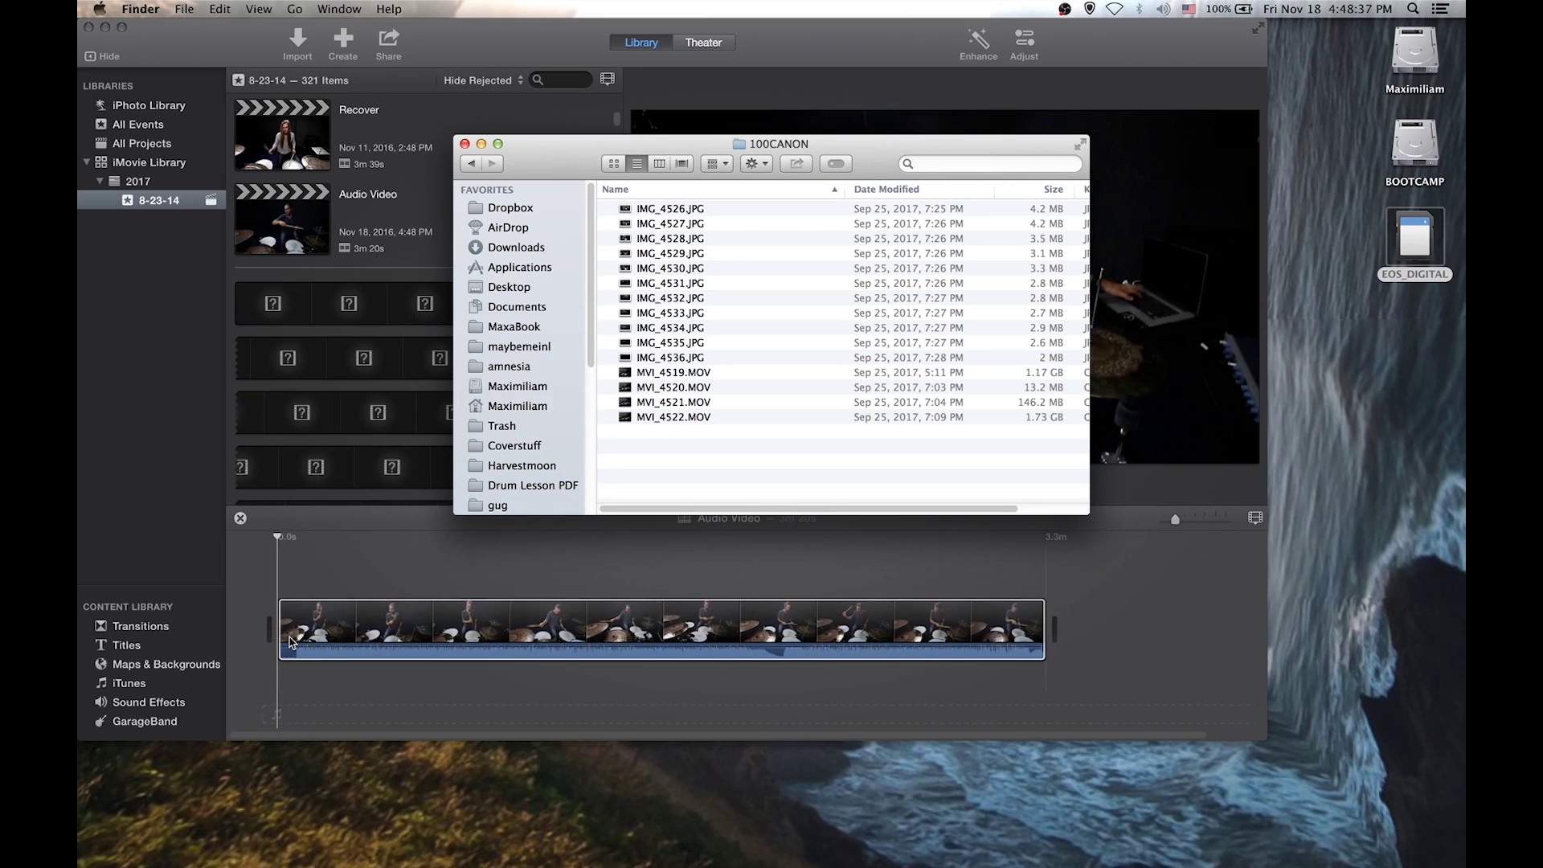
pyautogui.click(464, 145)
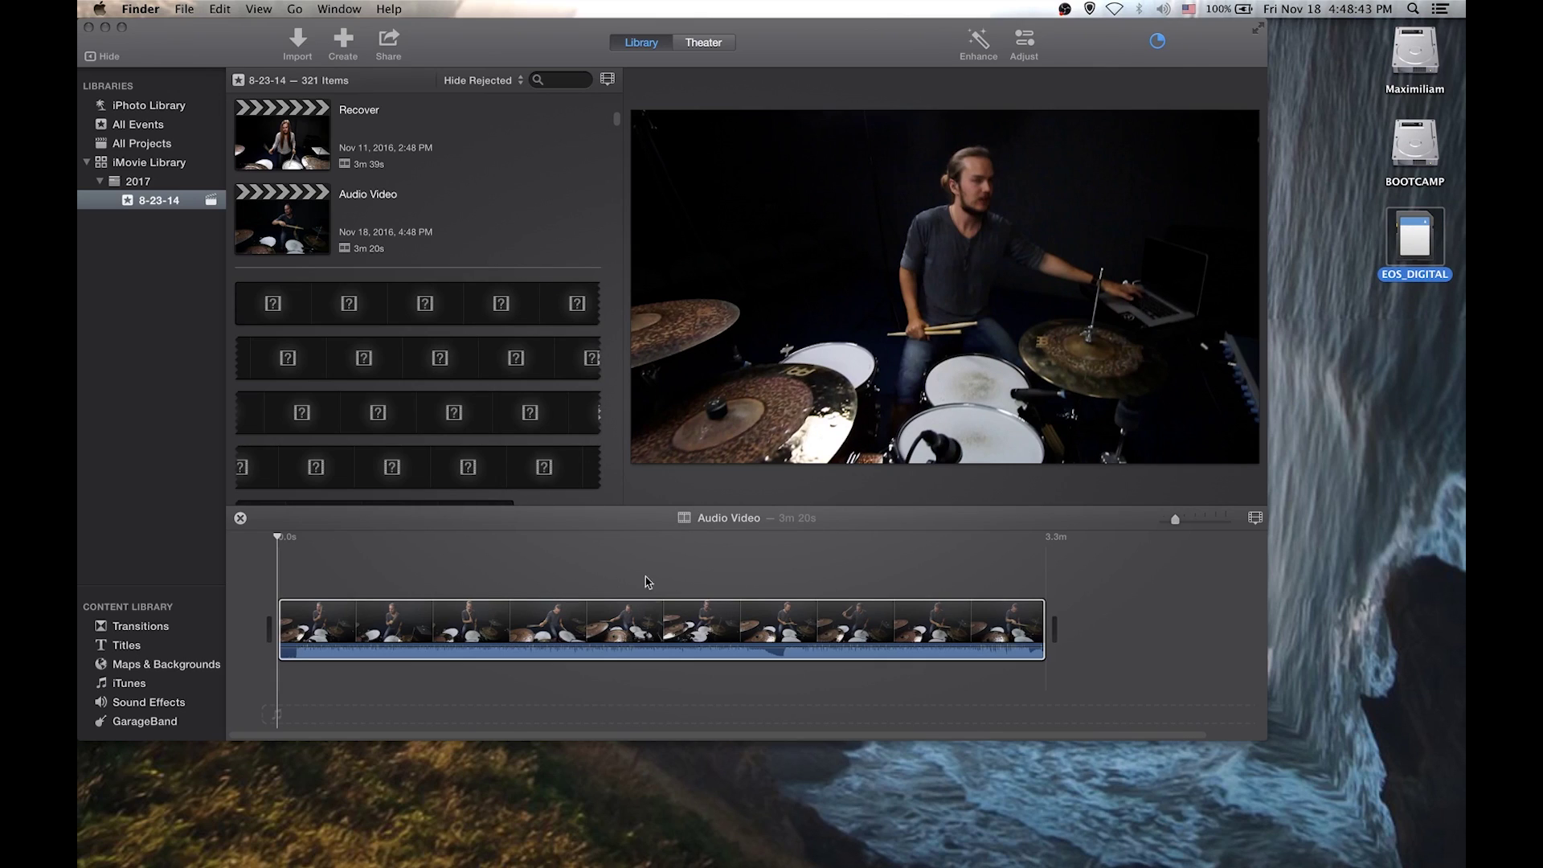
# Step: Trim about 0.8 s off the drum clip's start so the project runs 3m 17s, and preview it
pyautogui.click(302, 576)
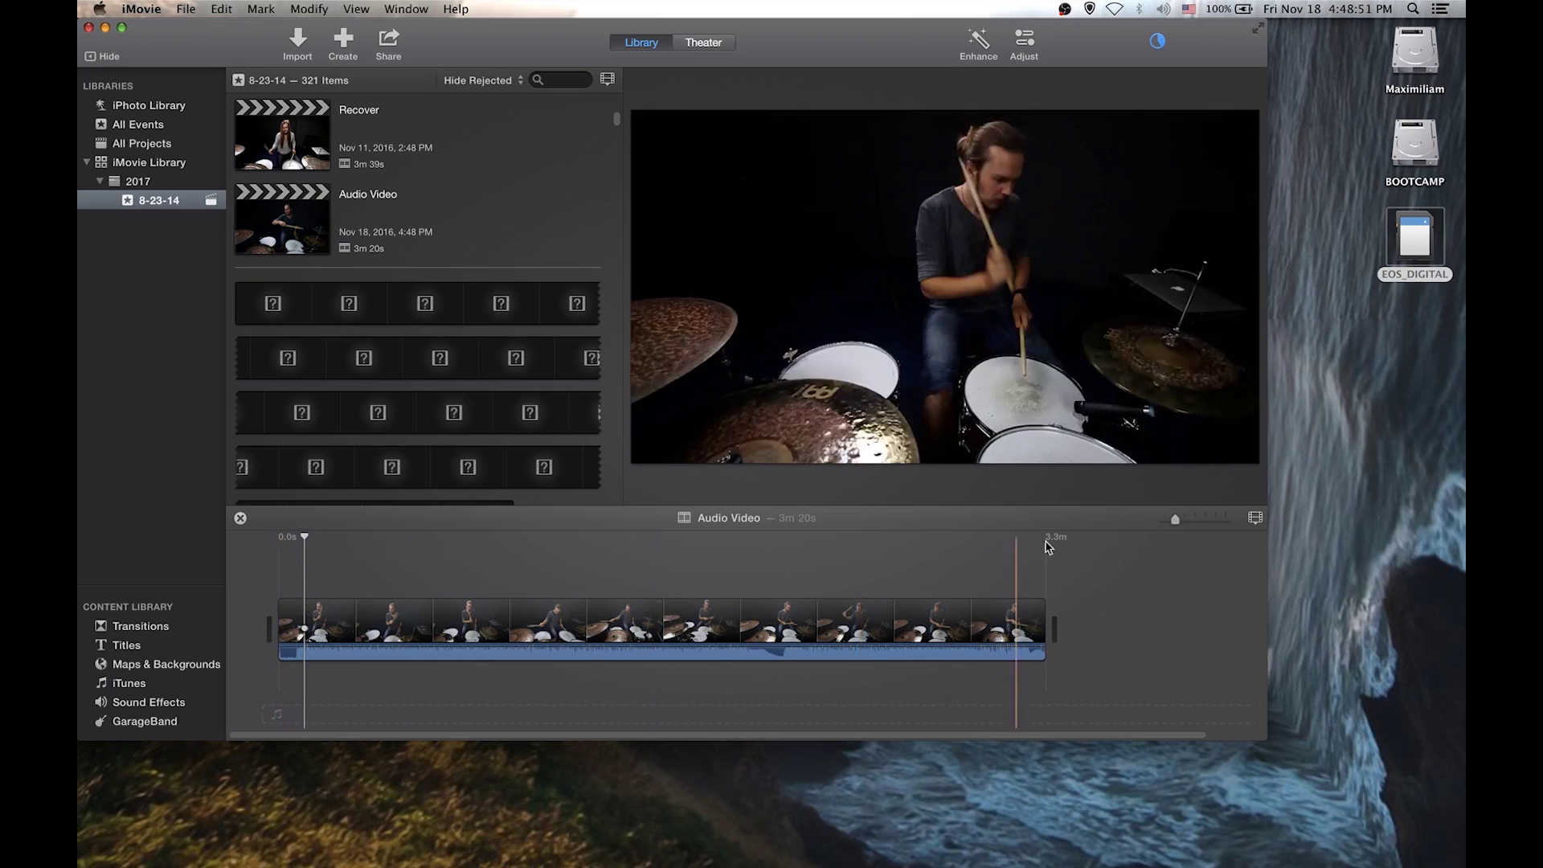
pyautogui.moveTo(1171, 524); pyautogui.dragTo(1186, 523)
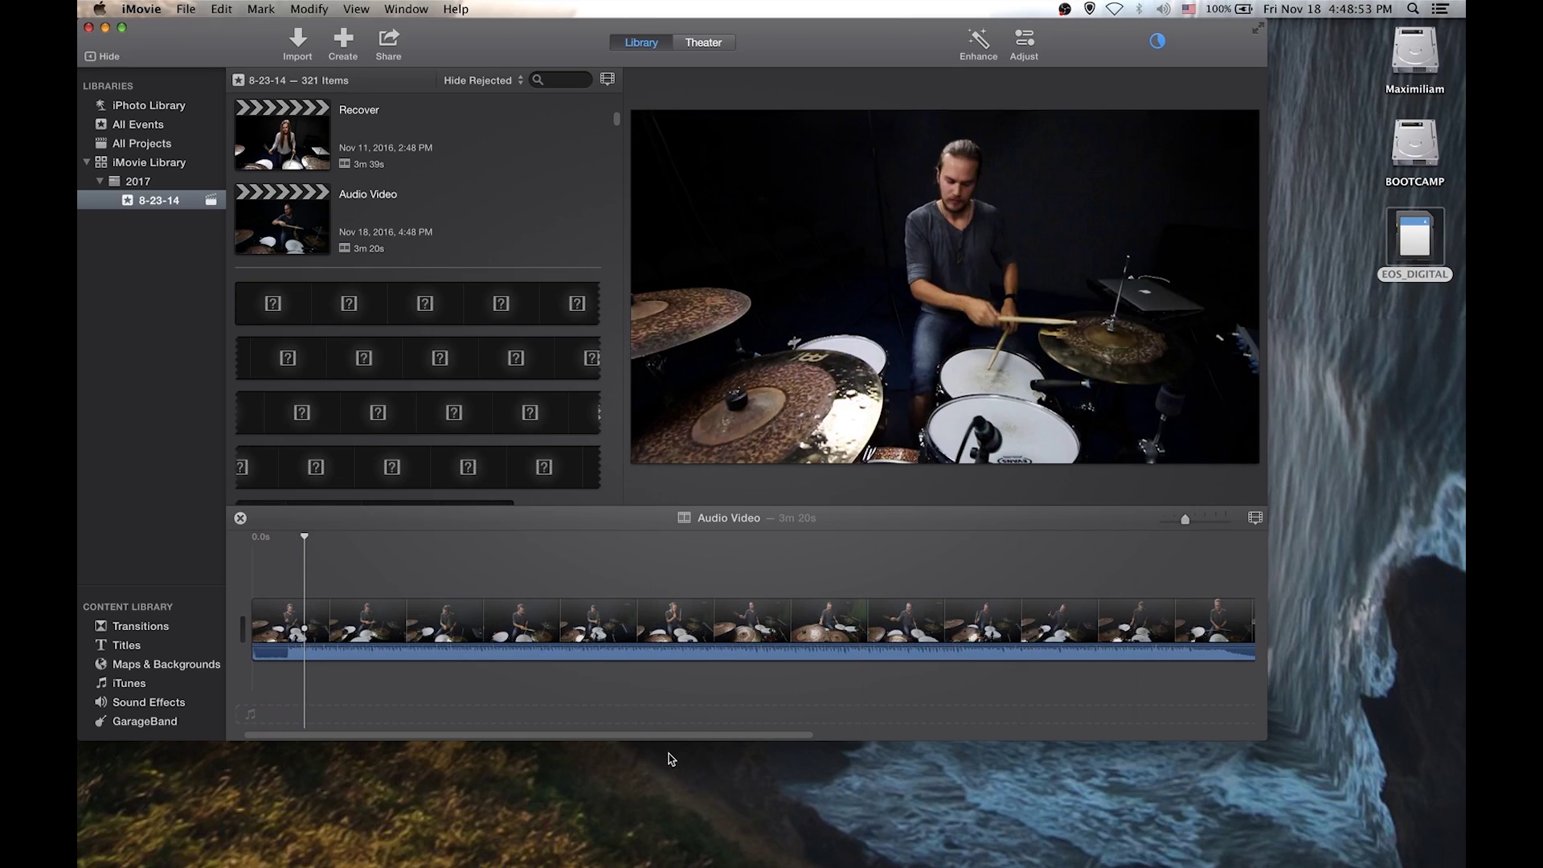
pyautogui.hscroll(-2, 680, 739)
pyautogui.moveTo(279, 618); pyautogui.dragTo(305, 617)
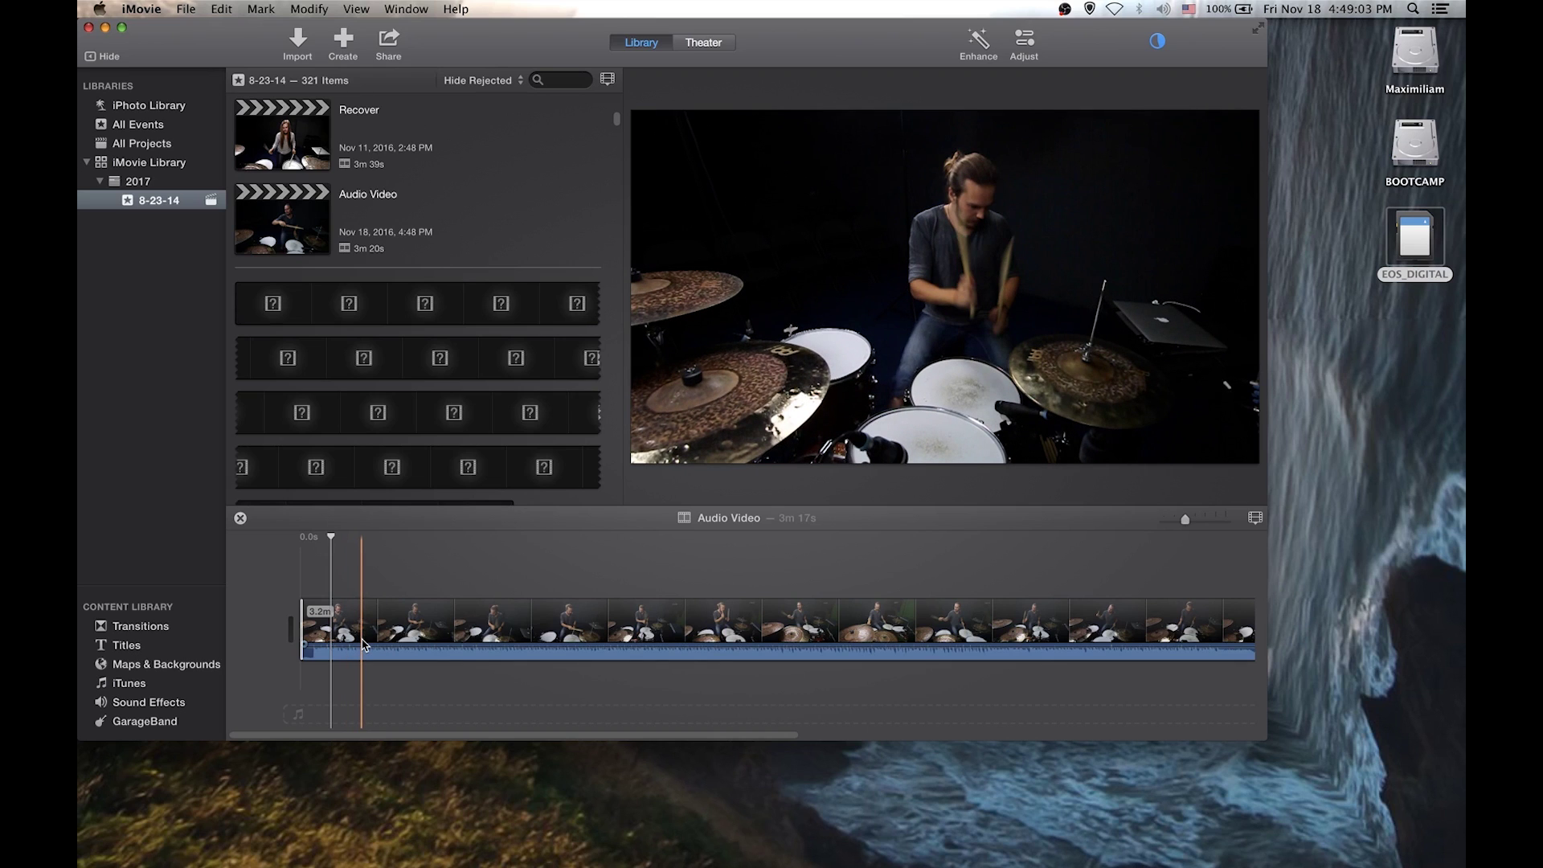
pyautogui.press('space')
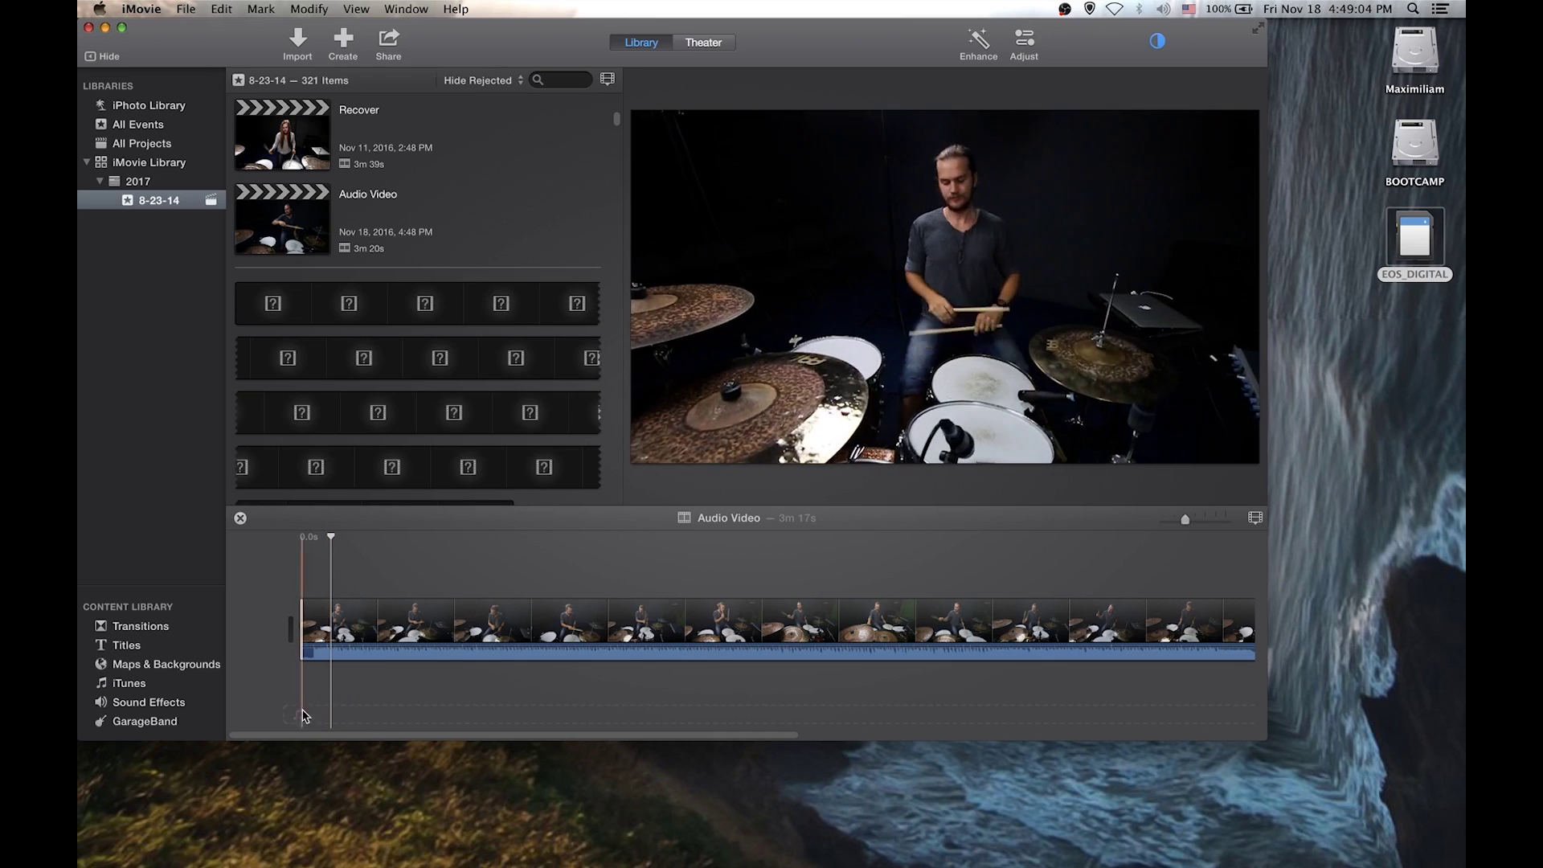
# Step: Show the song Entertain Me from iTunes' Tigran Cover playlist in Finder
pyautogui.click(1318, 655)
pyautogui.moveTo(932, 864)
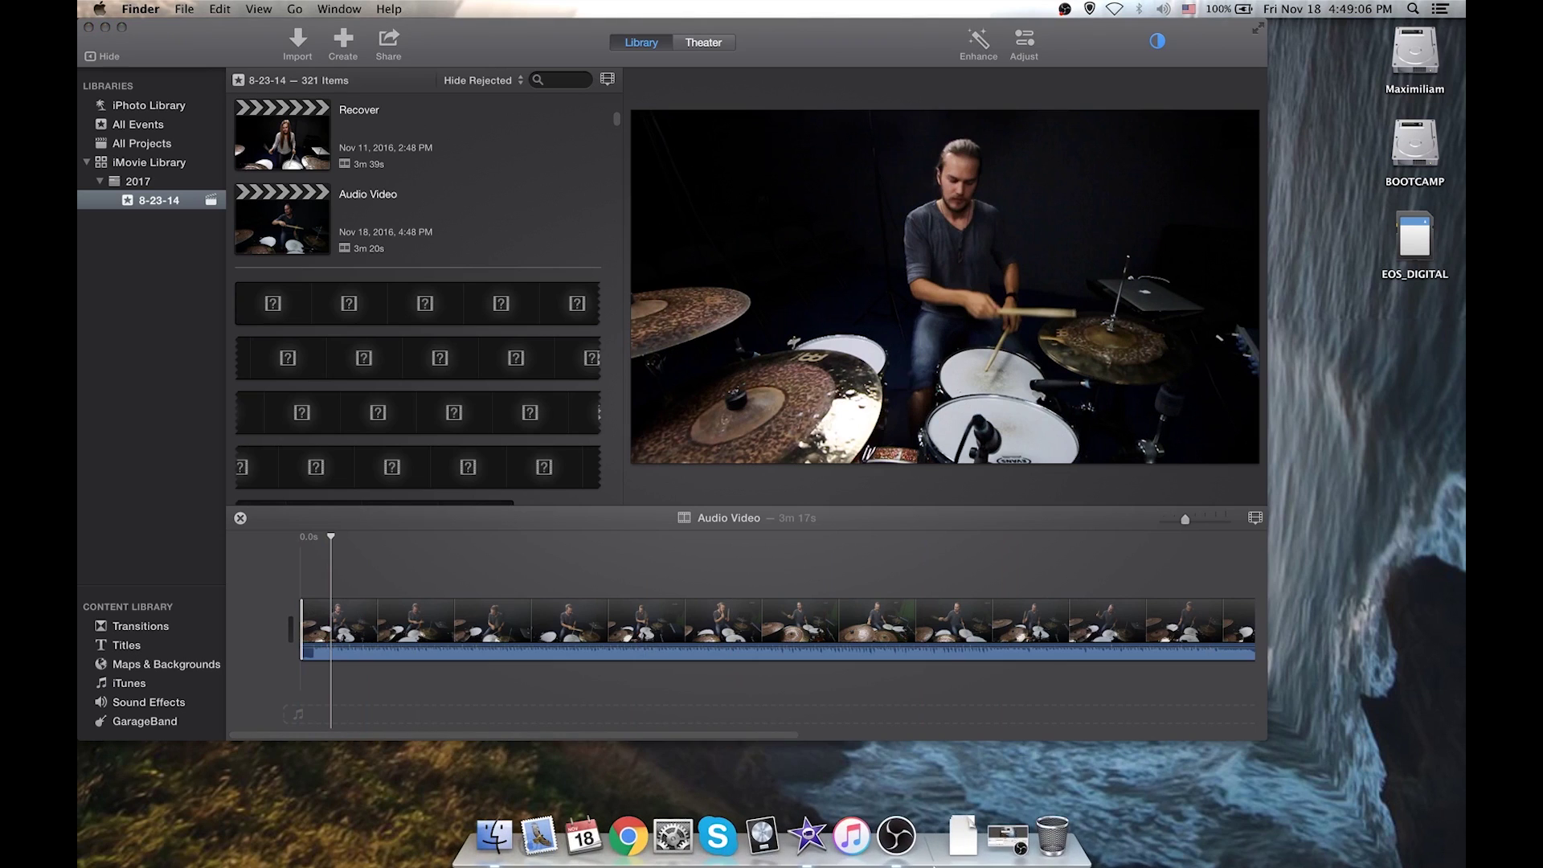
pyautogui.click(865, 846)
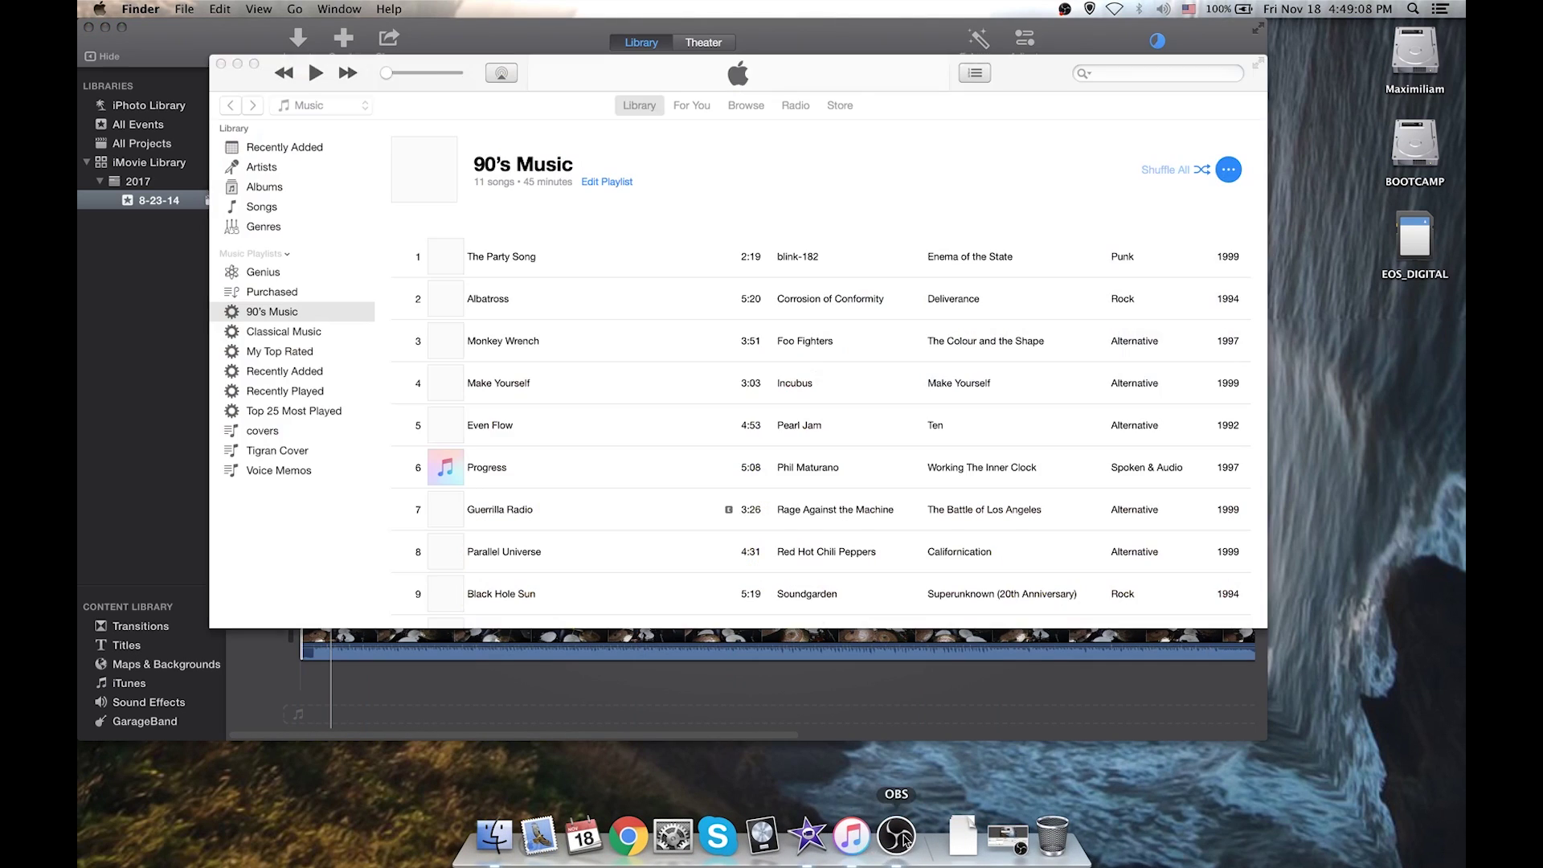
pyautogui.click(299, 450)
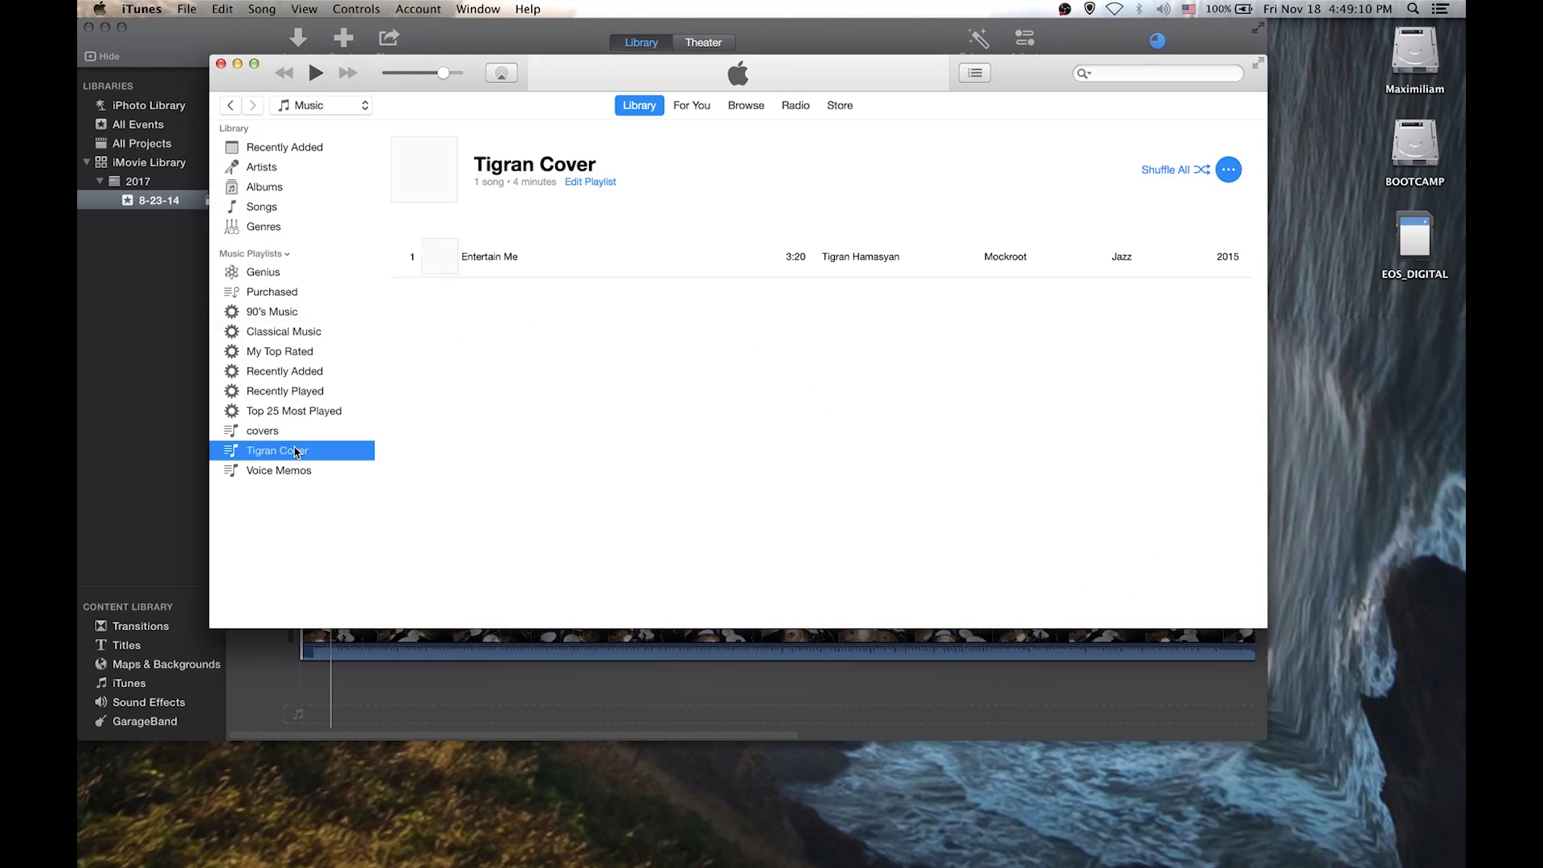
pyautogui.rightClick(496, 258)
pyautogui.click(562, 391)
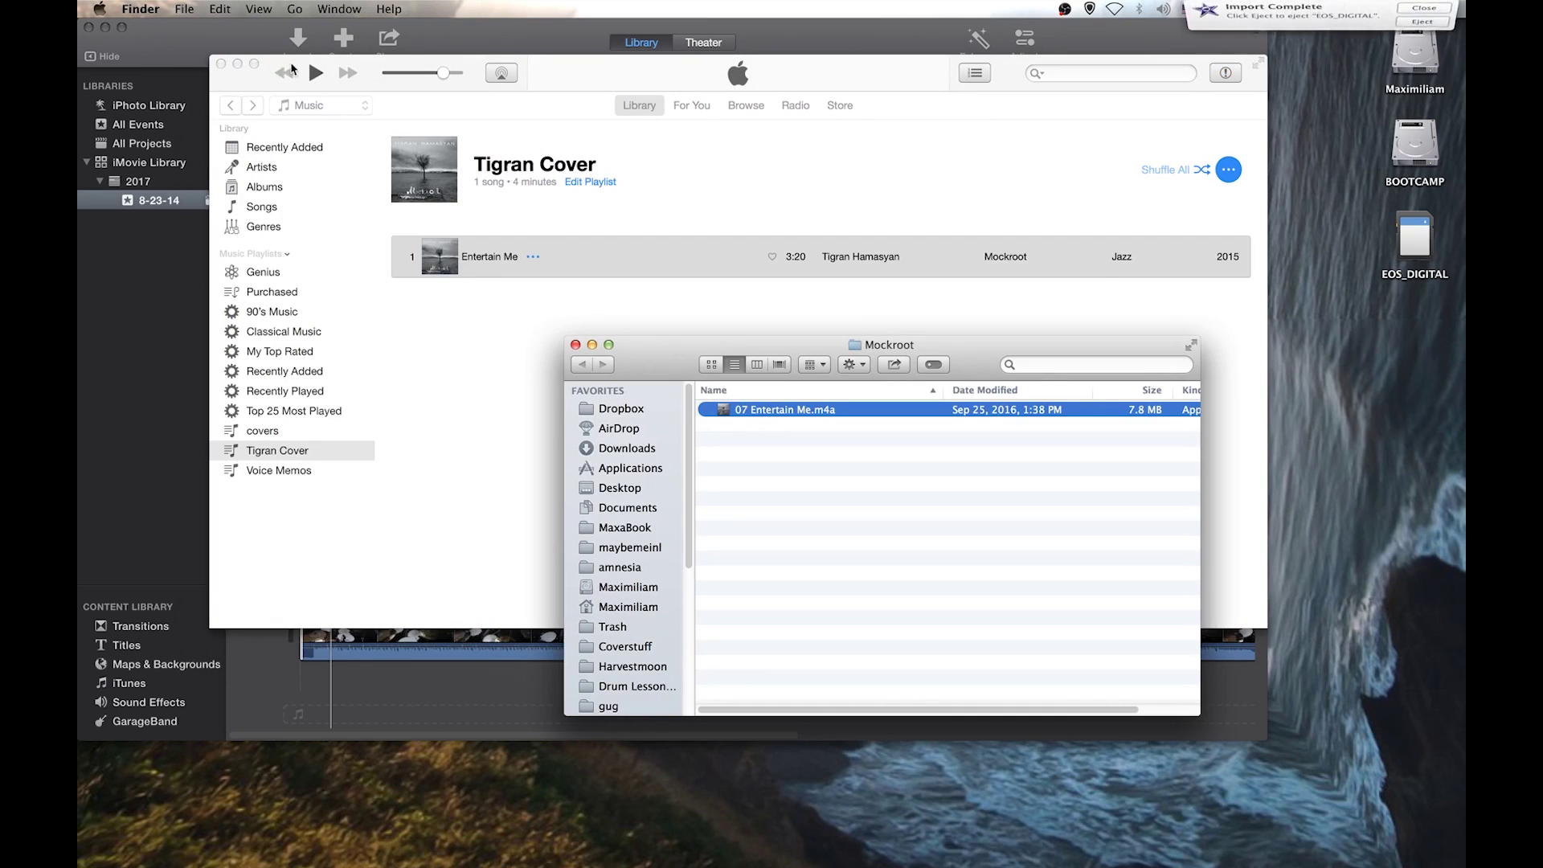
# Step: Hide iTunes and drag 07 Entertain Me.m4a beneath the drum clip as background music
pyautogui.click(579, 70)
pyautogui.press('super+h')
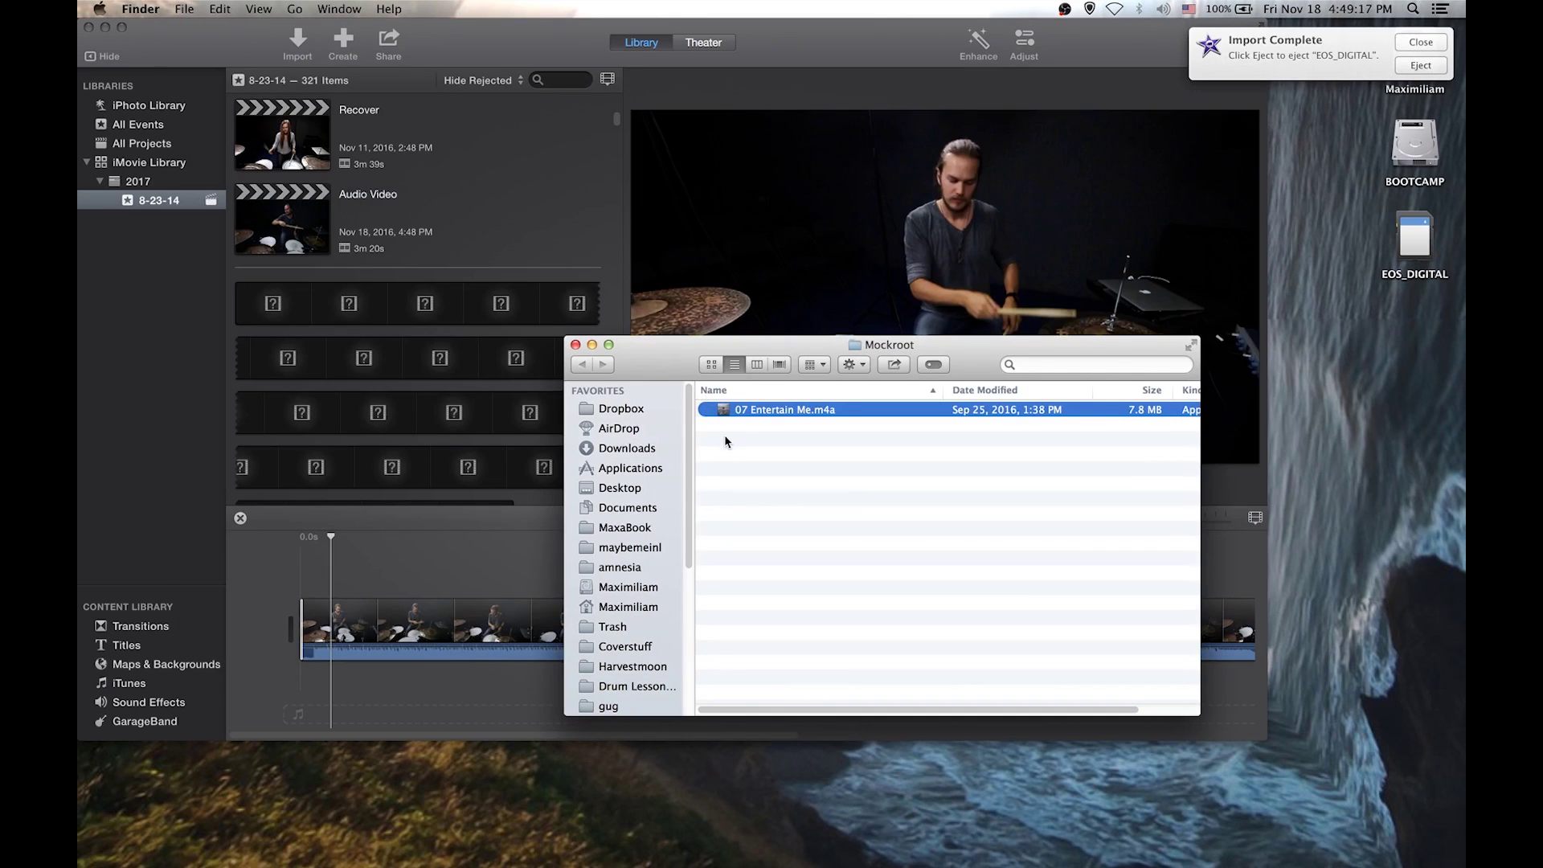
pyautogui.moveTo(682, 350); pyautogui.dragTo(920, 341)
pyautogui.moveTo(975, 402); pyautogui.dragTo(294, 697)
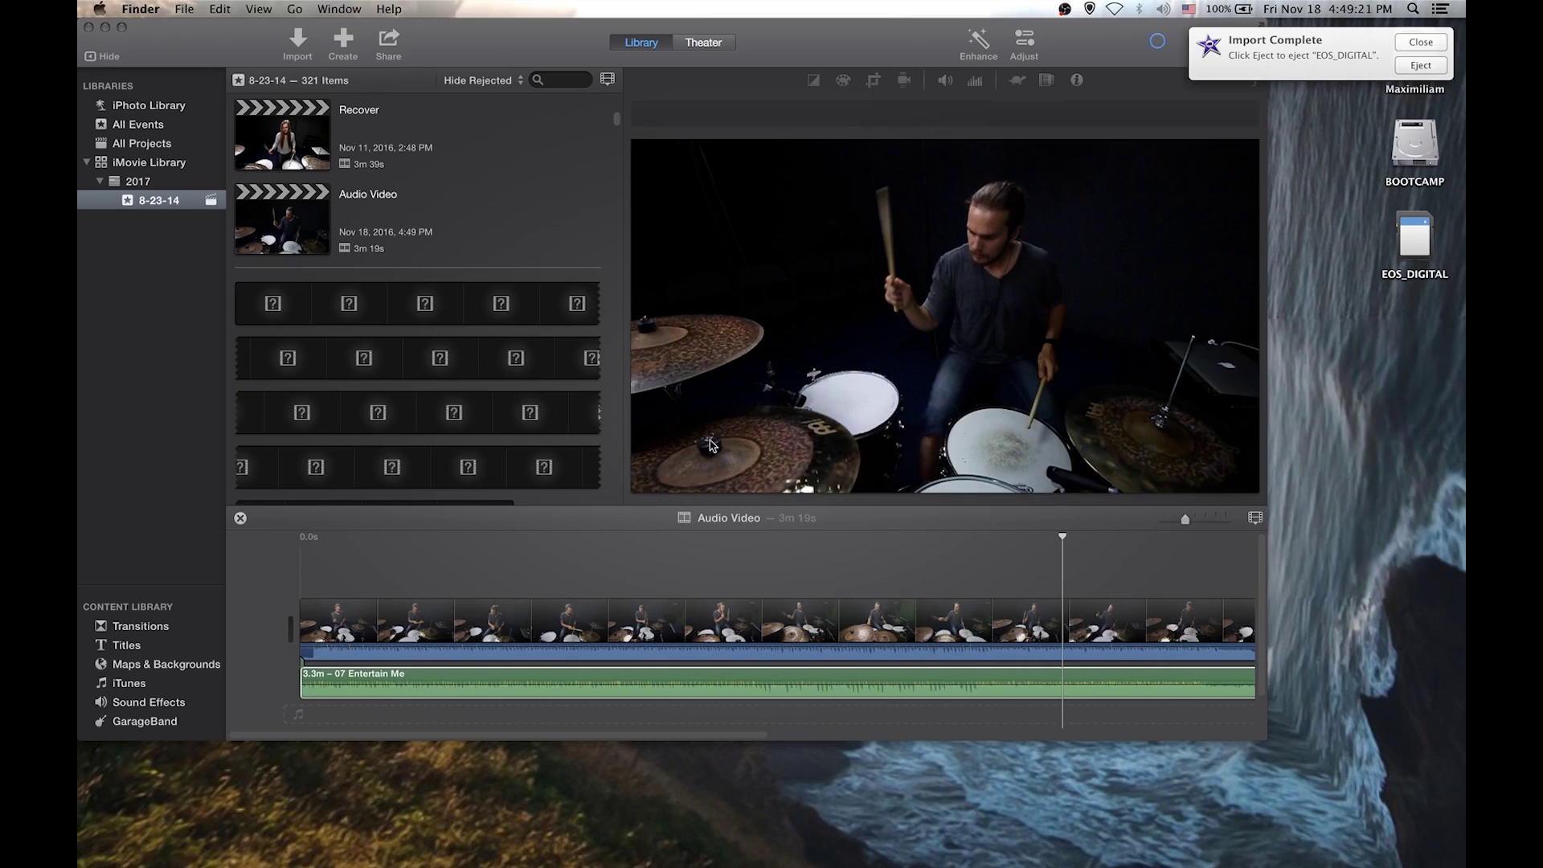
# Step: Play back the drums with the music, then zoom the timeline and enlarge the iMovie window
pyautogui.press('super+w')
pyautogui.click(319, 591)
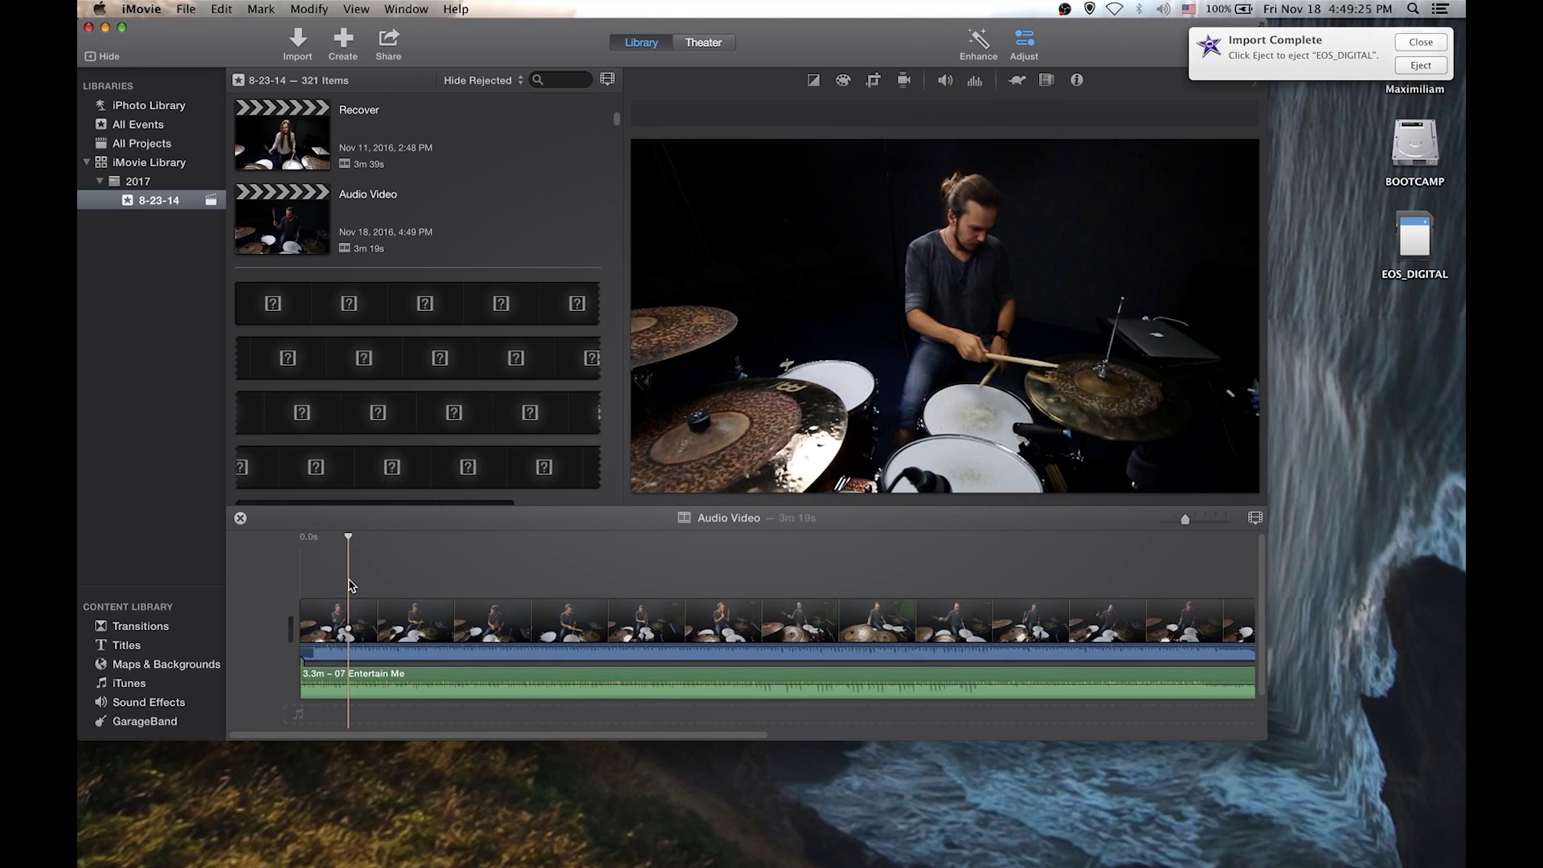
pyautogui.press('space')
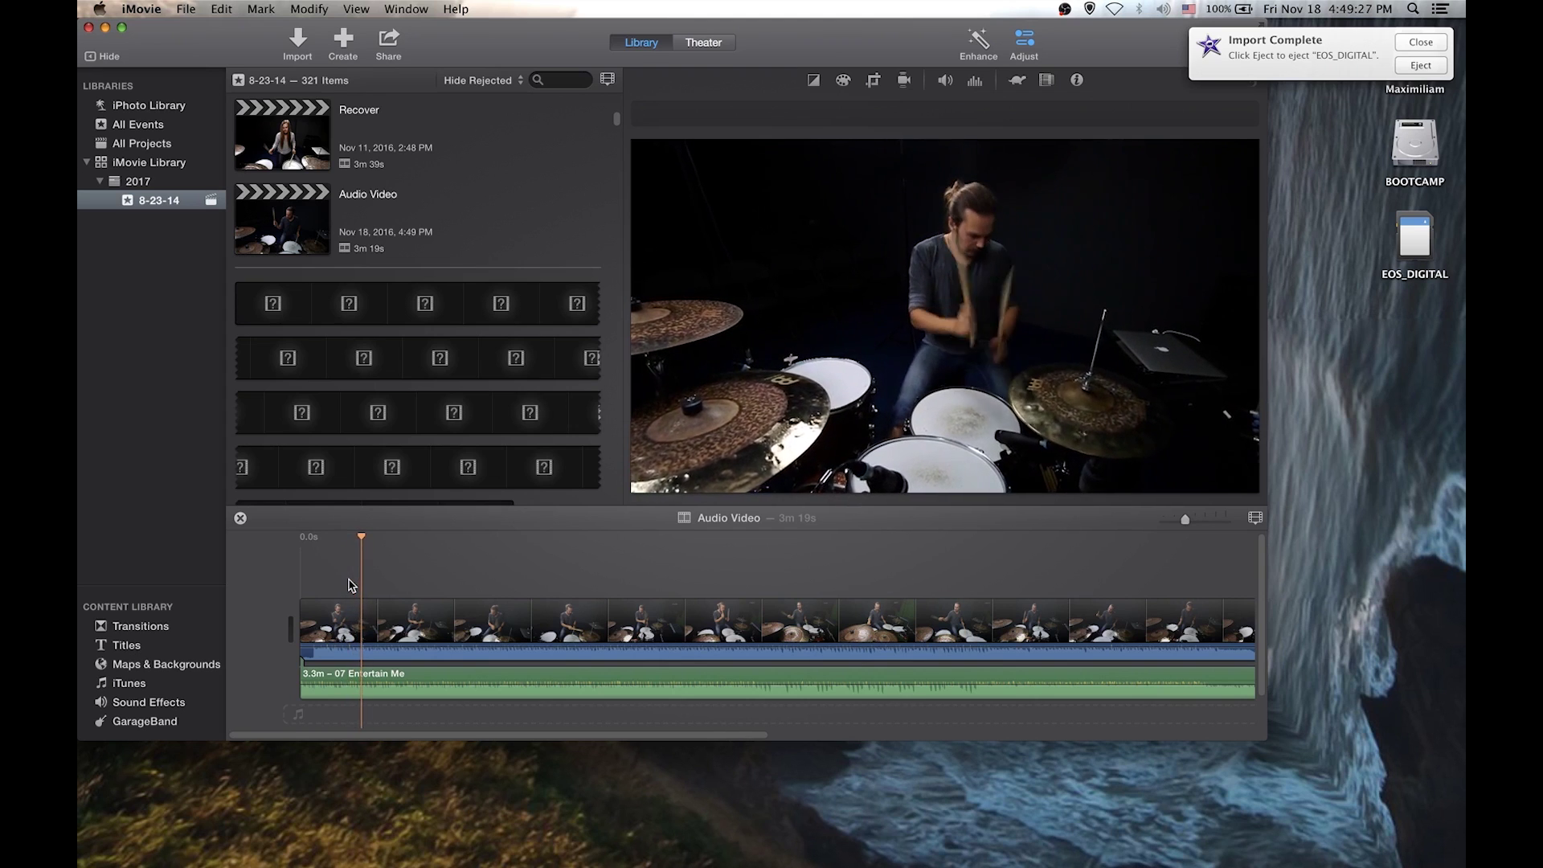
pyautogui.press('space')
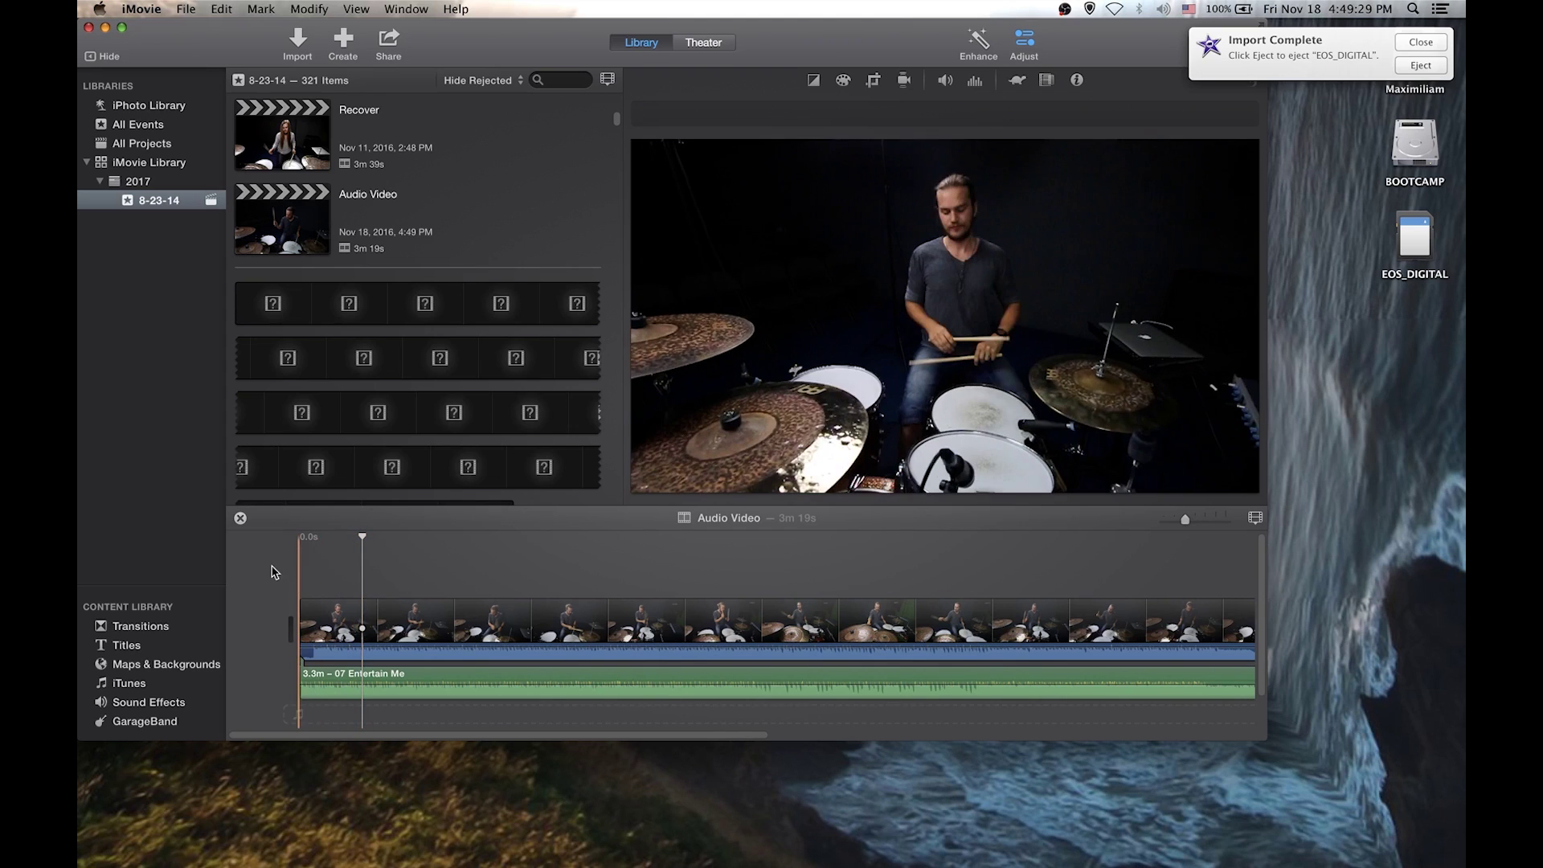
pyautogui.press('Home')
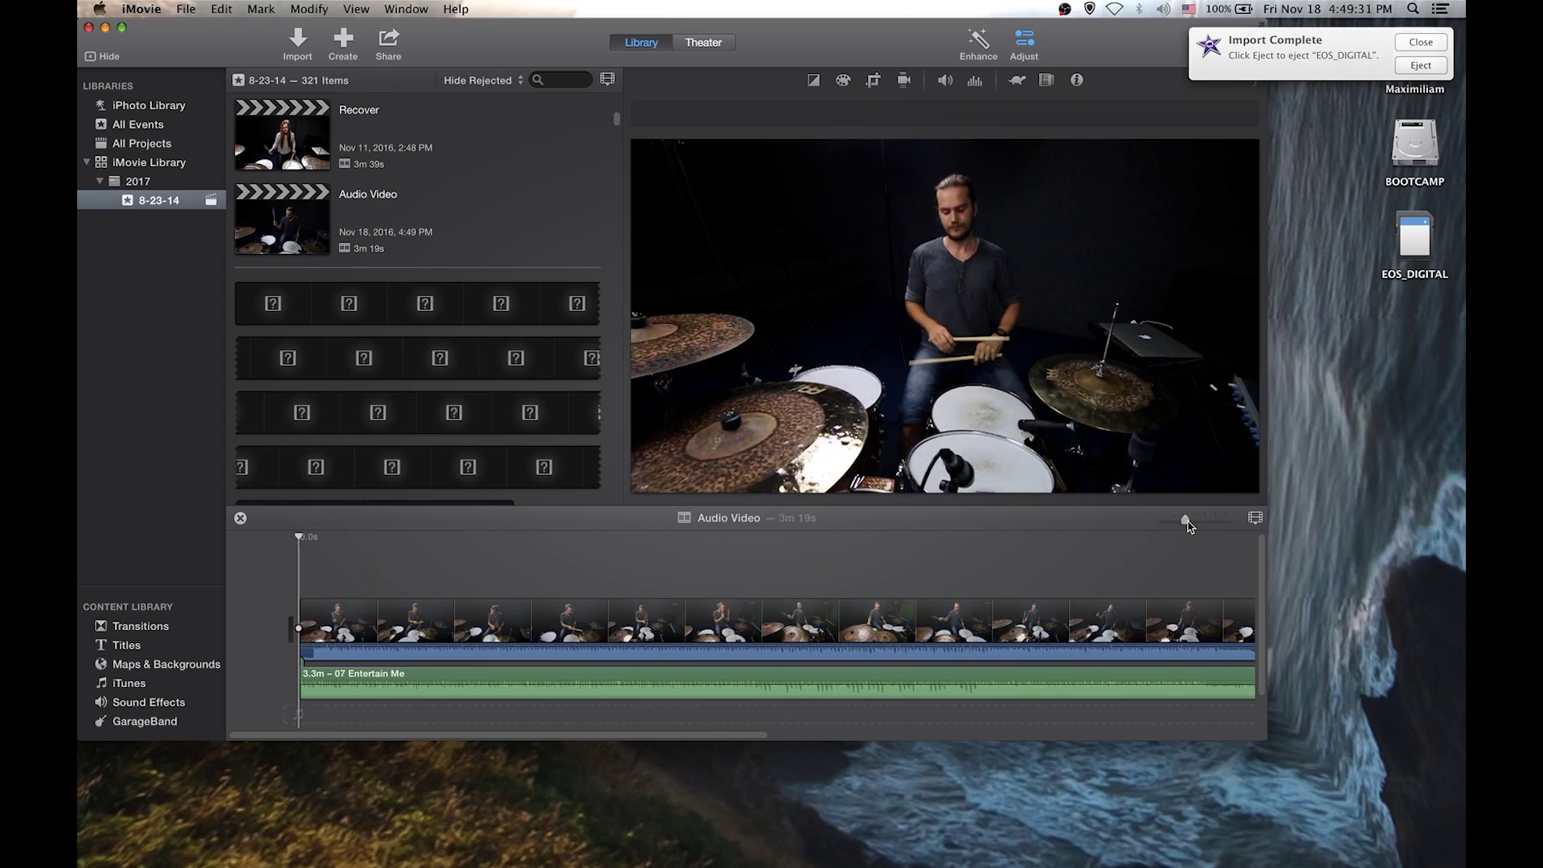
pyautogui.moveTo(1187, 522); pyautogui.dragTo(1226, 520)
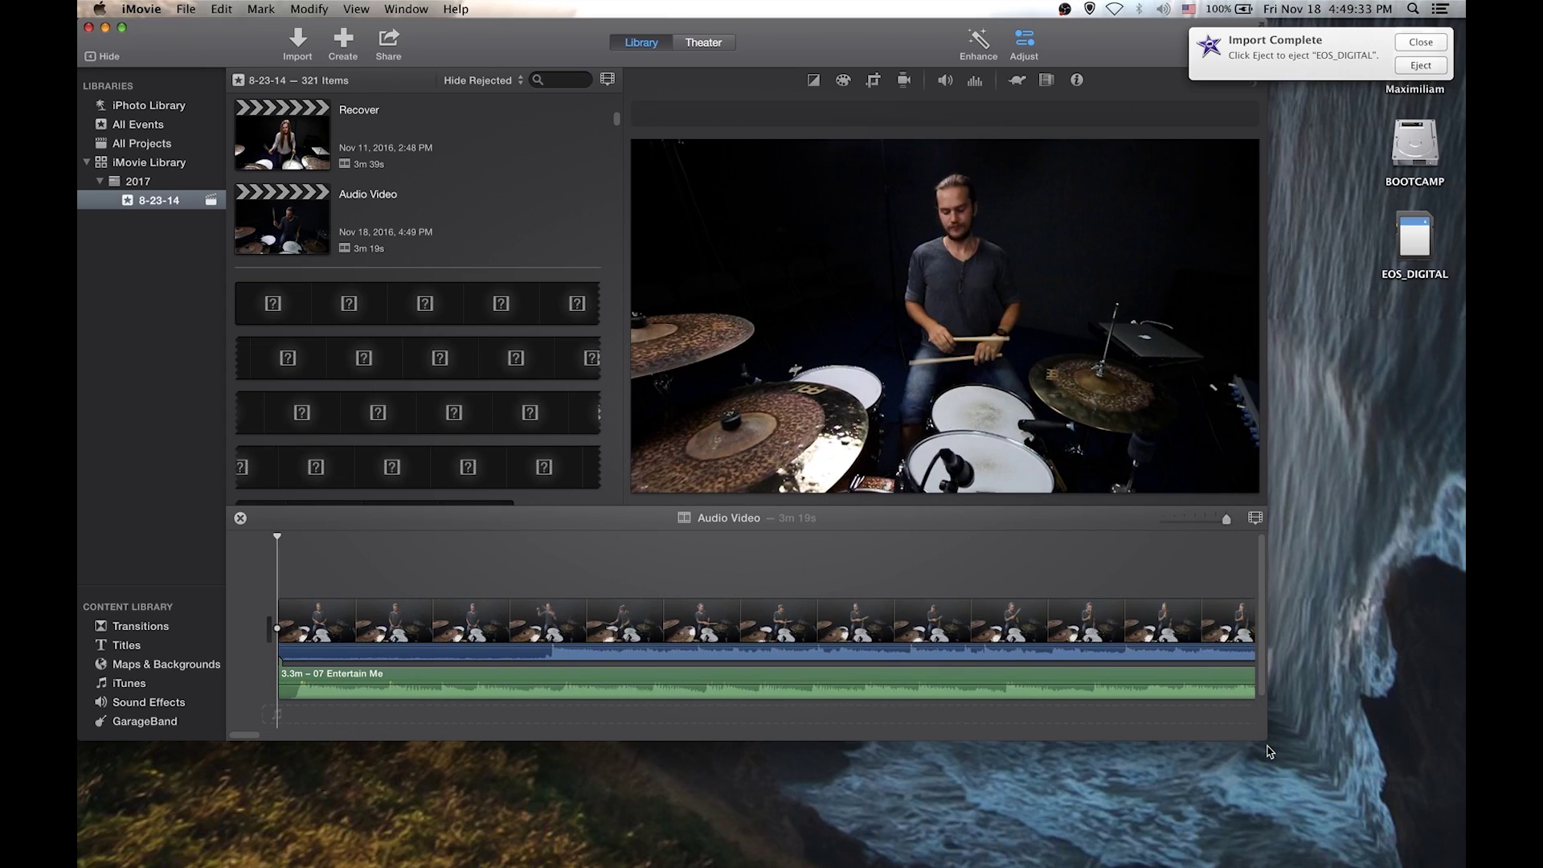
pyautogui.moveTo(1268, 743); pyautogui.dragTo(1441, 850)
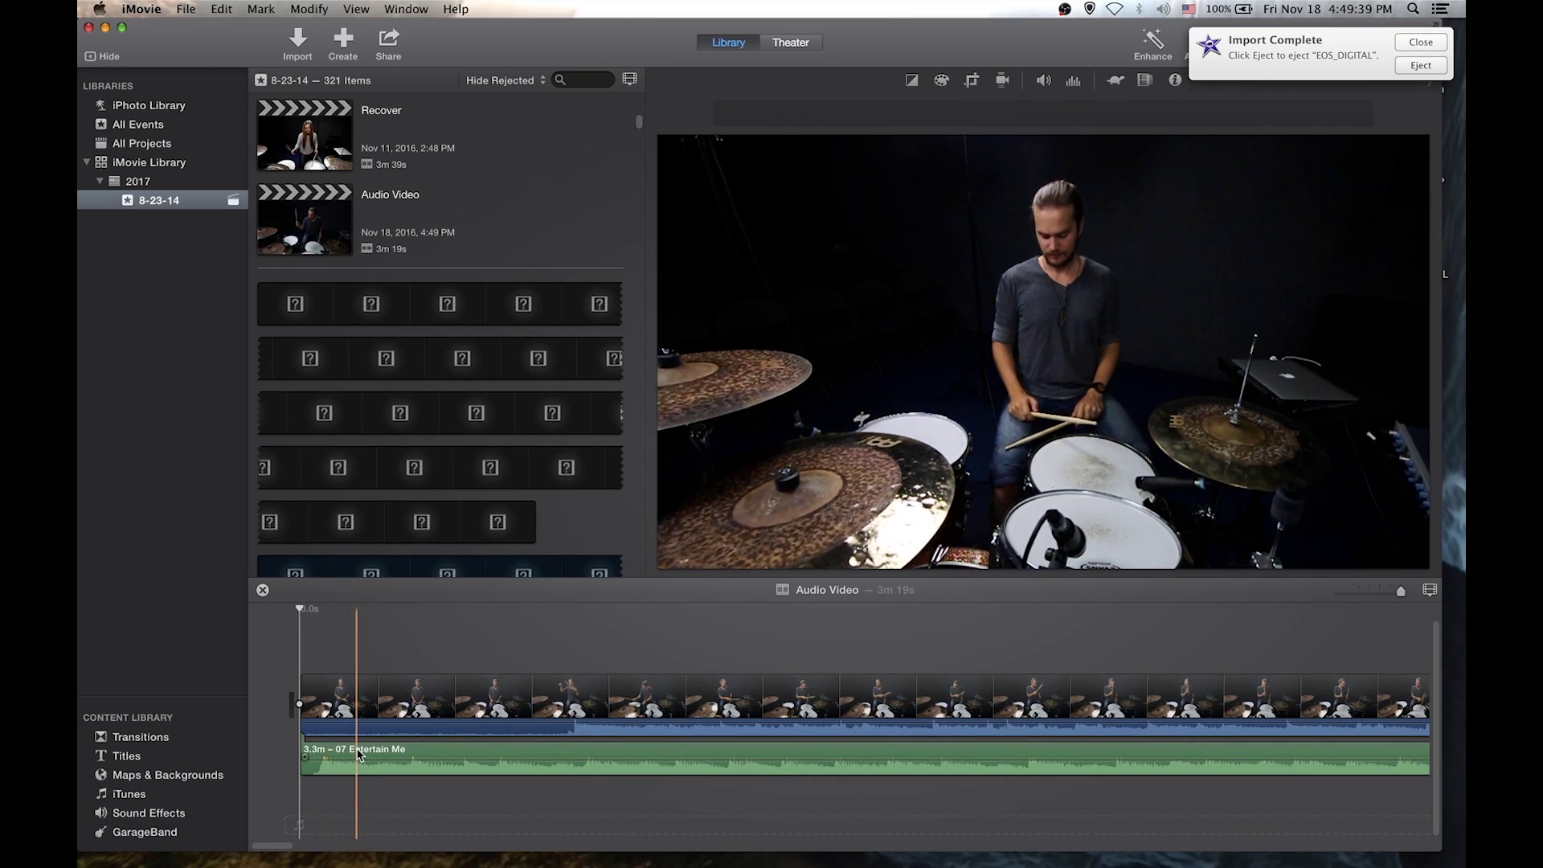
# Step: Nudge the 07 Entertain Me clip later until it syncs with the drumming, making the project 3m 21s
pyautogui.moveTo(371, 755); pyautogui.dragTo(613, 752)
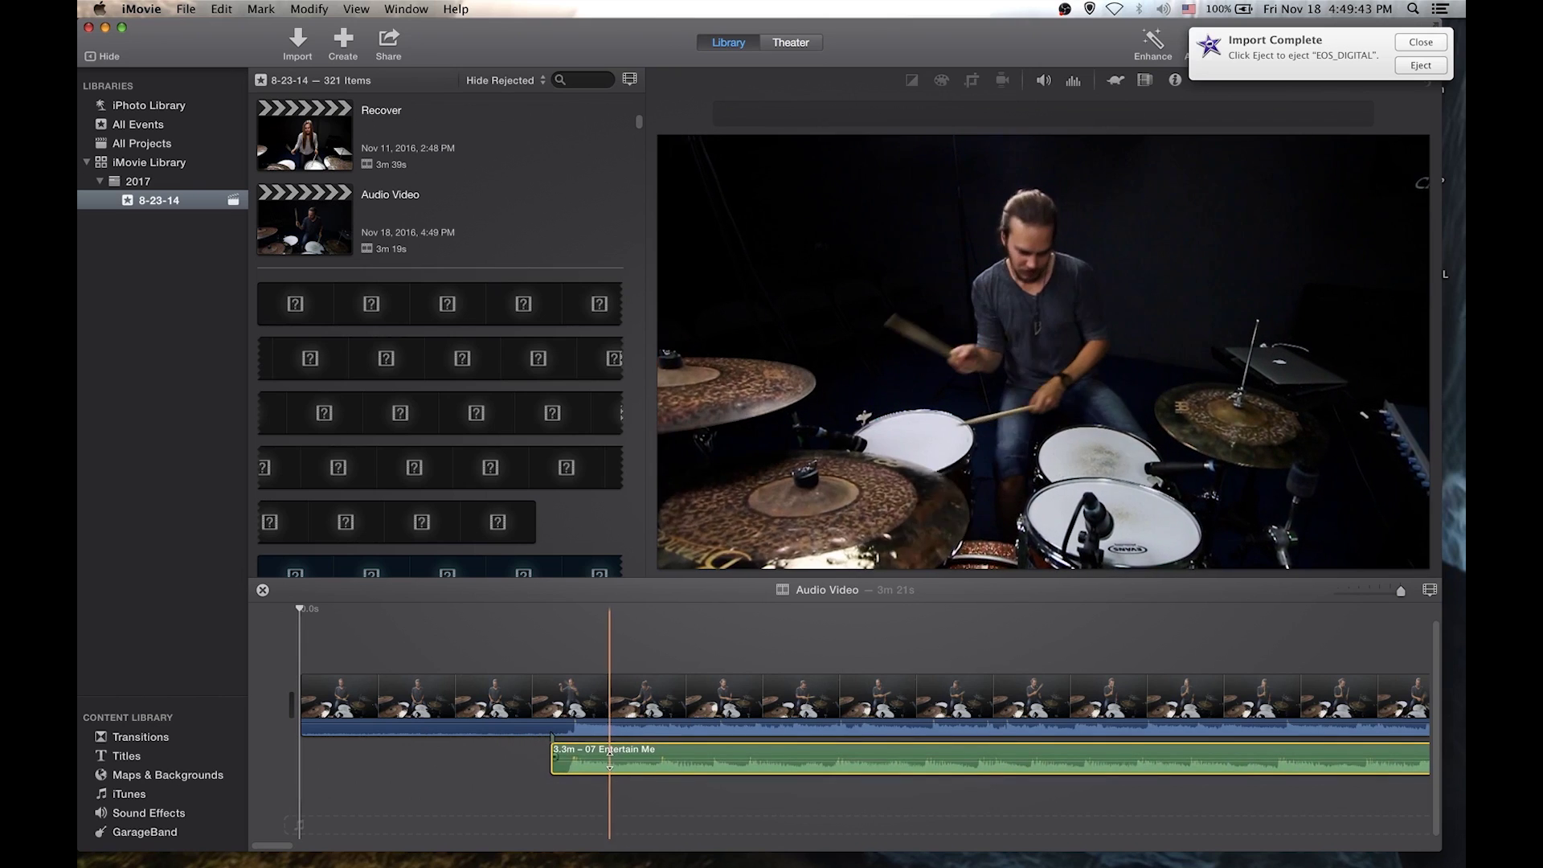
pyautogui.click(573, 647)
pyautogui.moveTo(1400, 592)
pyautogui.mouseDown()
pyautogui.moveTo(1382, 595)
pyautogui.moveTo(1401, 592)
pyautogui.mouseUp()
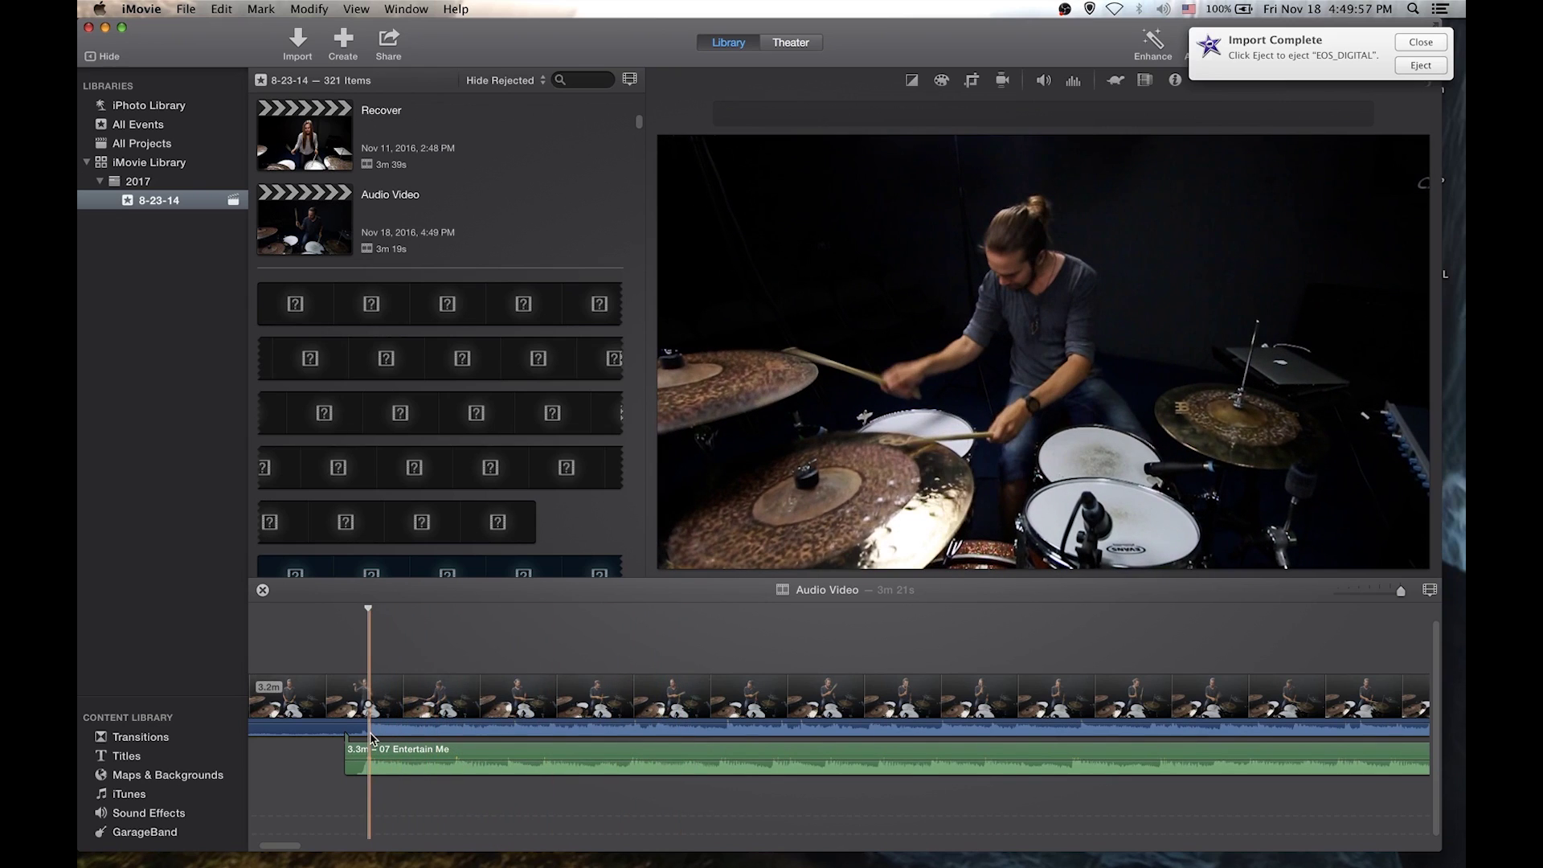
pyautogui.moveTo(470, 752); pyautogui.dragTo(481, 752)
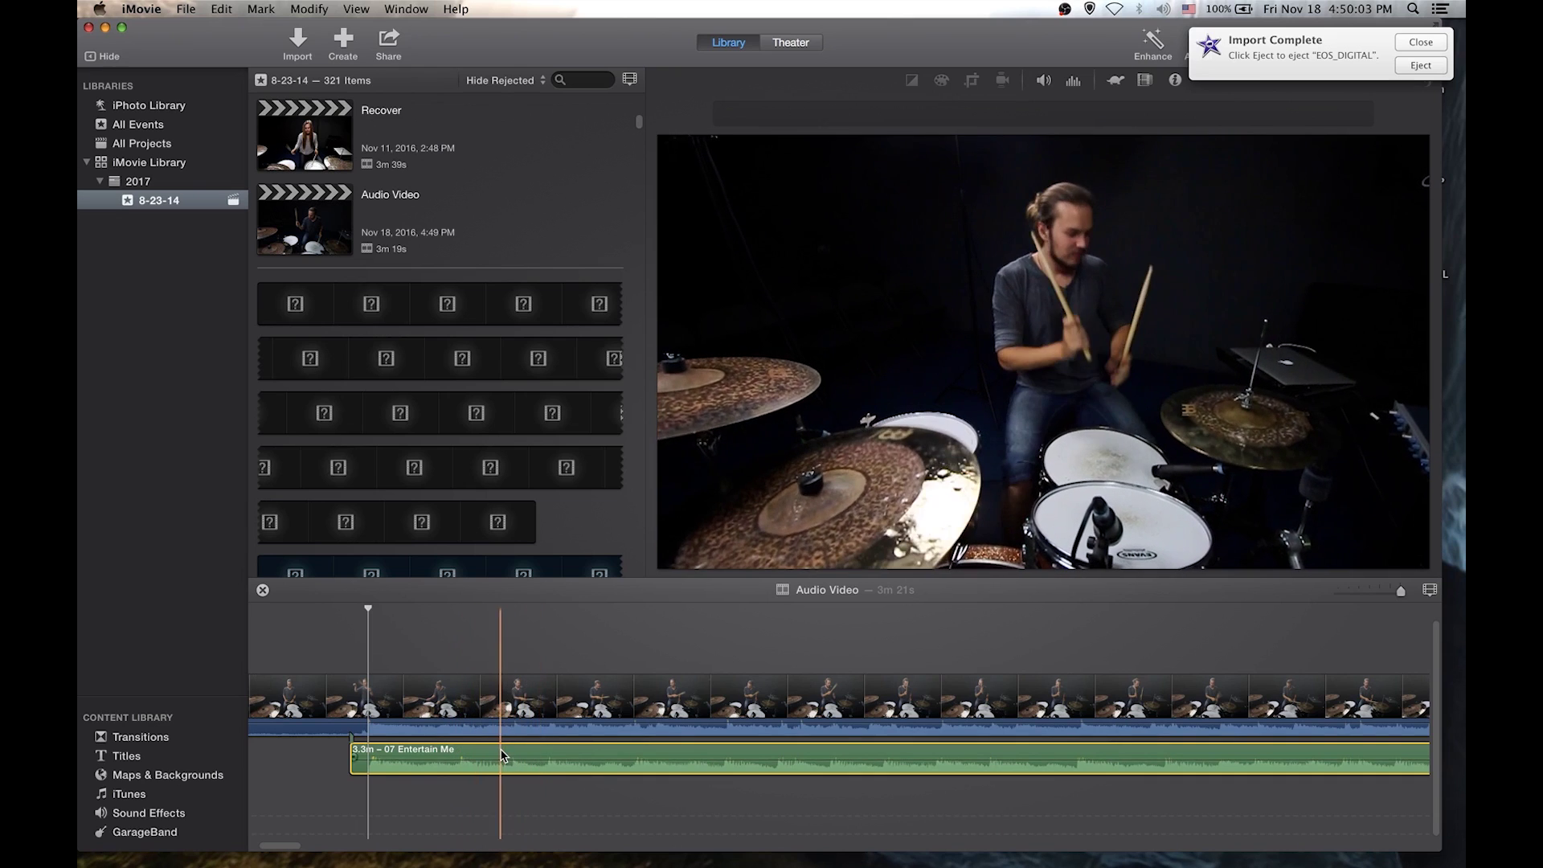
pyautogui.moveTo(504, 755); pyautogui.dragTo(510, 755)
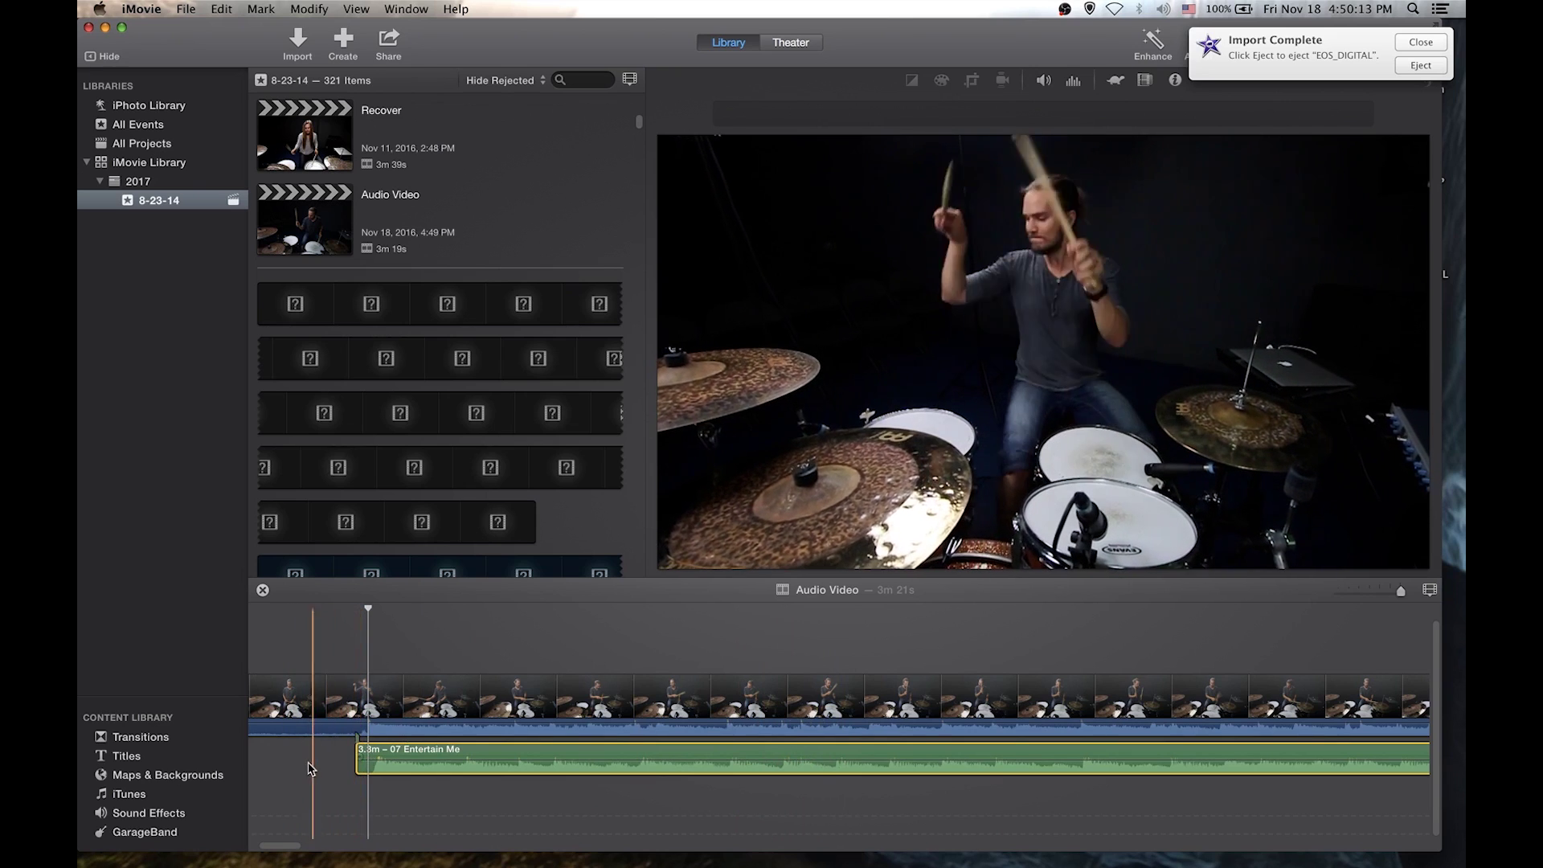
# Step: Trim about 1.3 s from the drum clip's start, check the sync, and lower its volume to 79%
pyautogui.hscroll(-5, 307, 707)
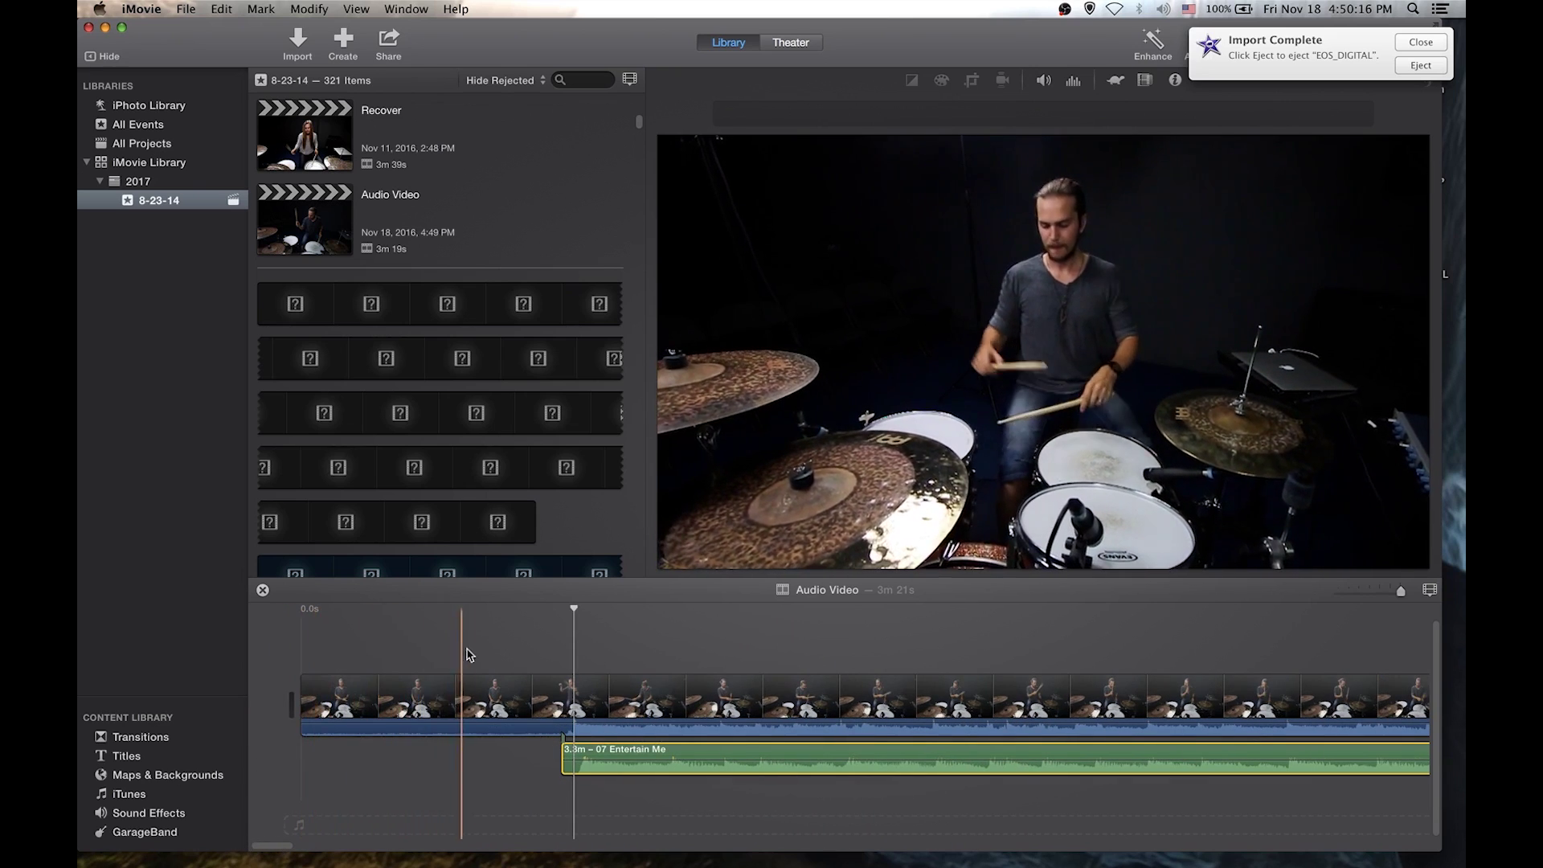
pyautogui.moveTo(297, 700); pyautogui.dragTo(519, 707)
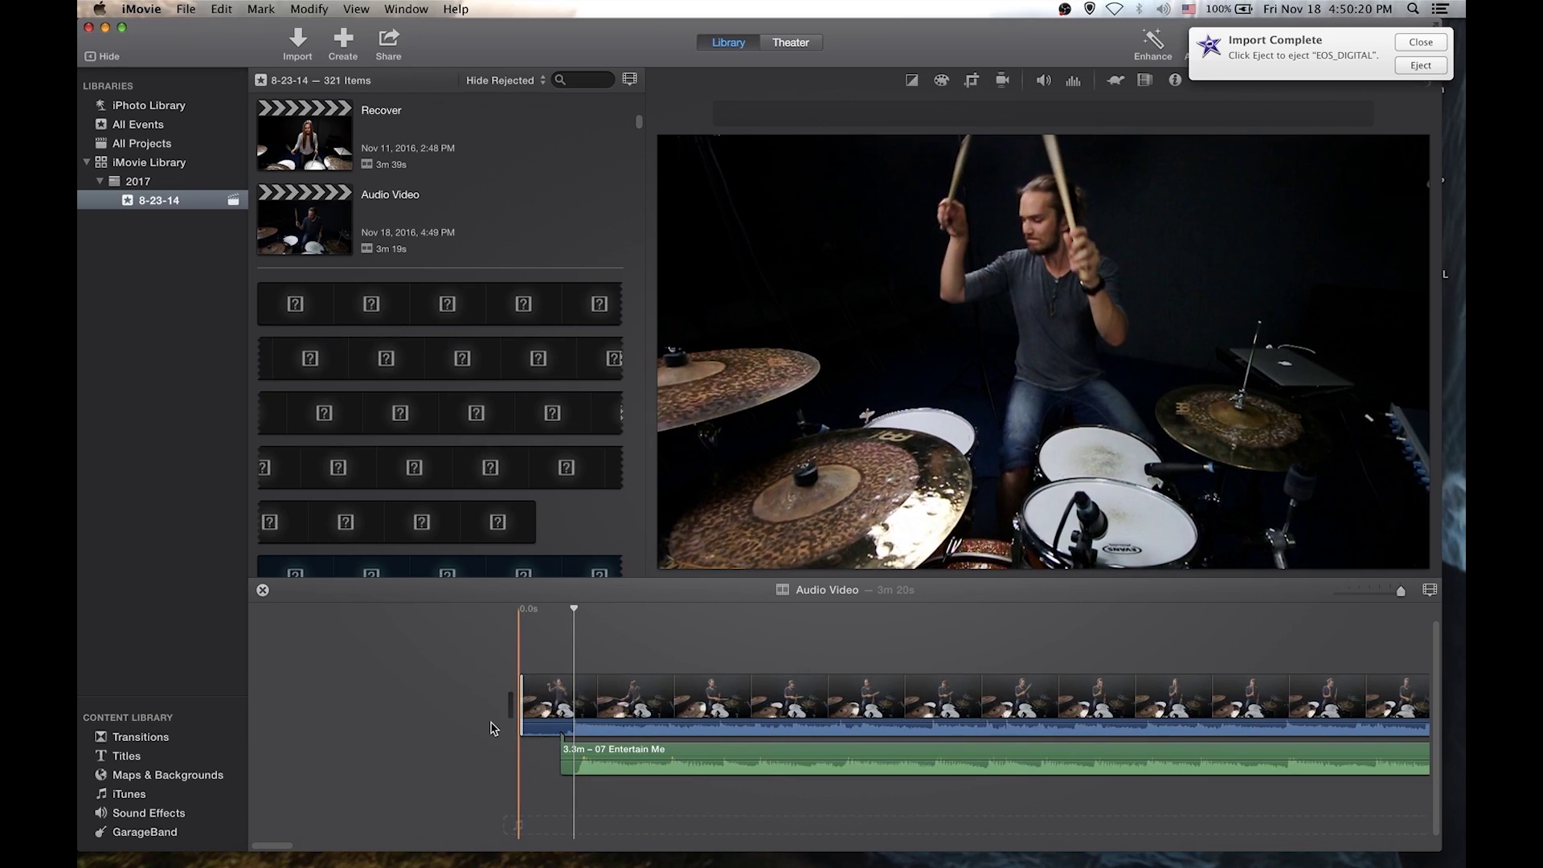
pyautogui.click(539, 662)
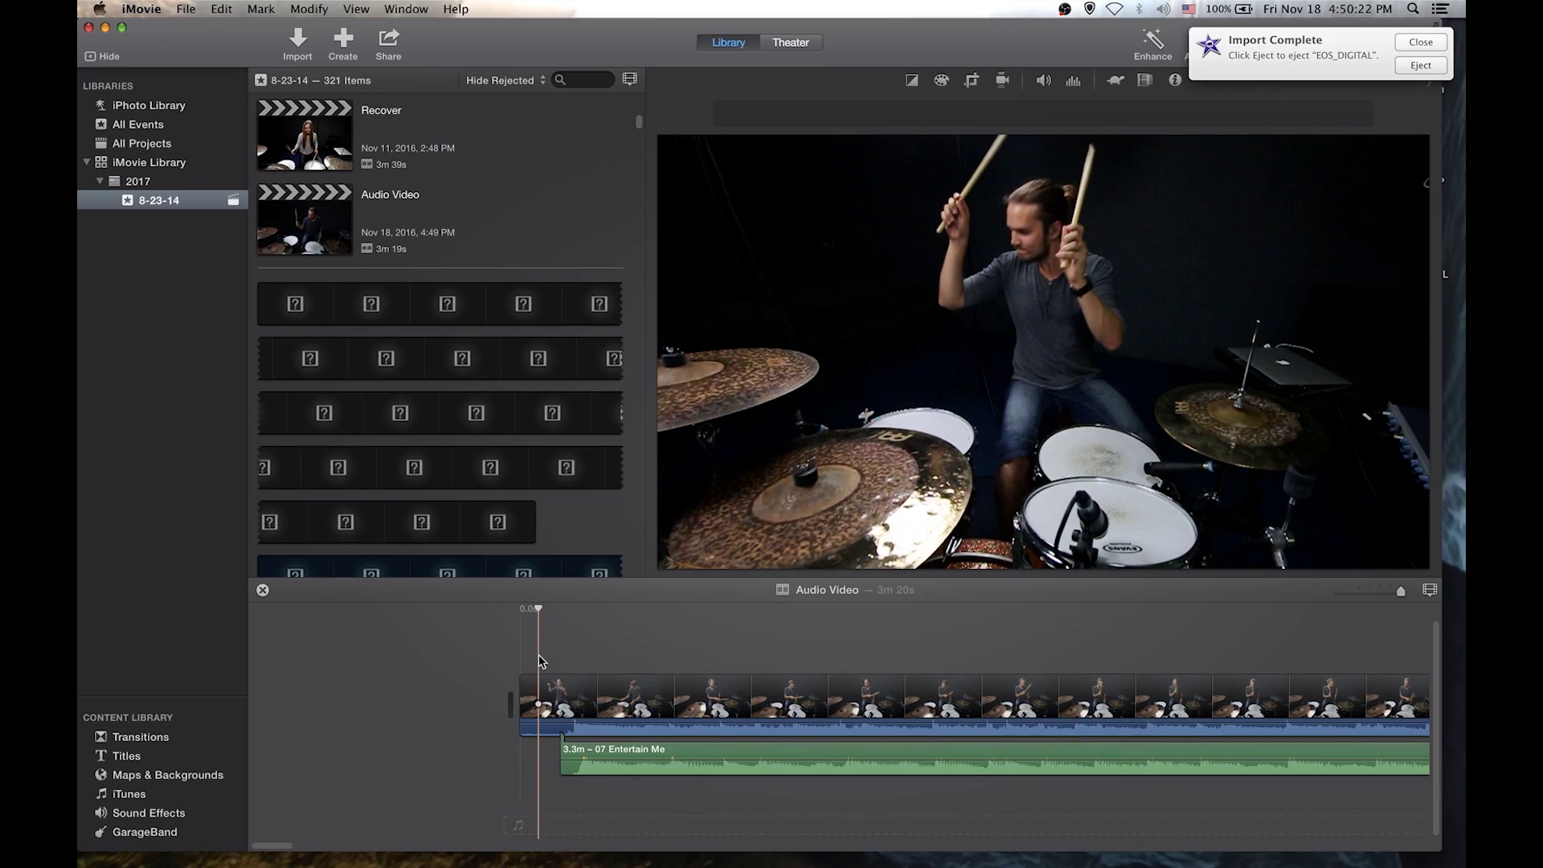
pyautogui.press('space')
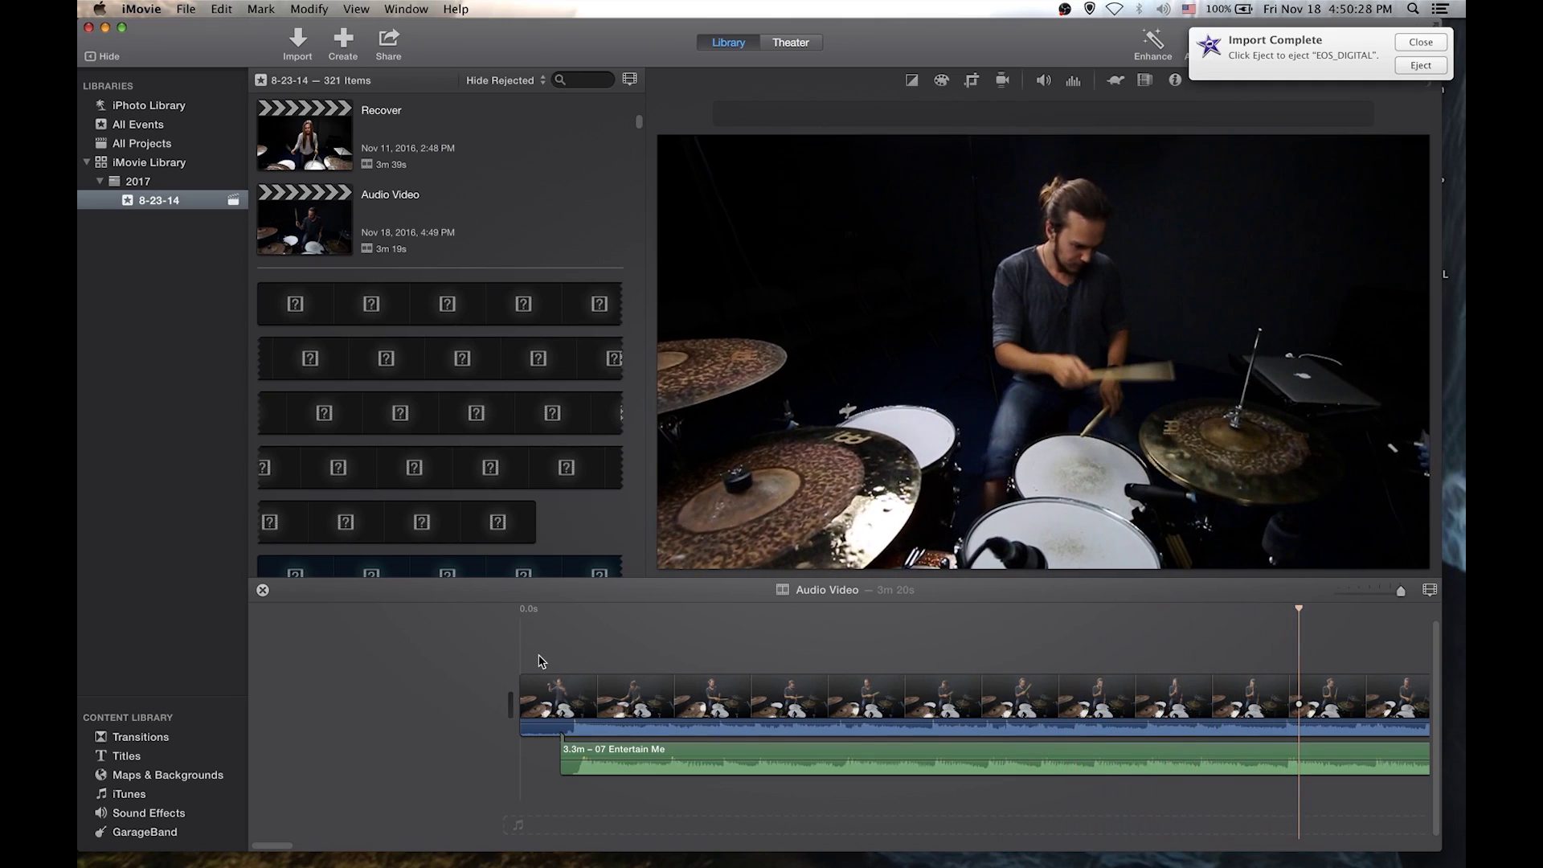
pyautogui.press('Home')
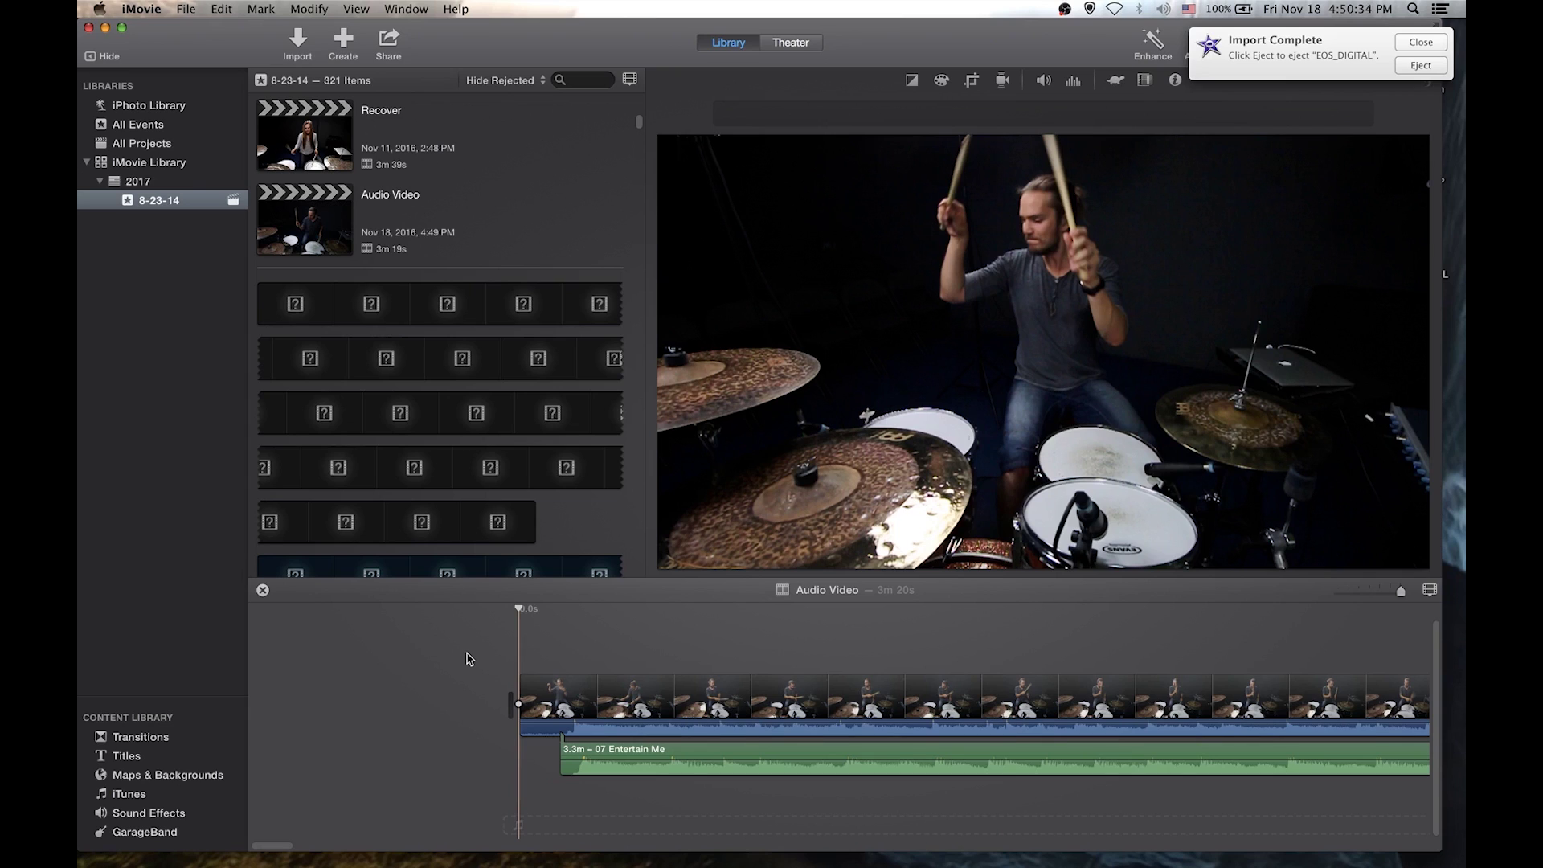
pyautogui.moveTo(691, 729)
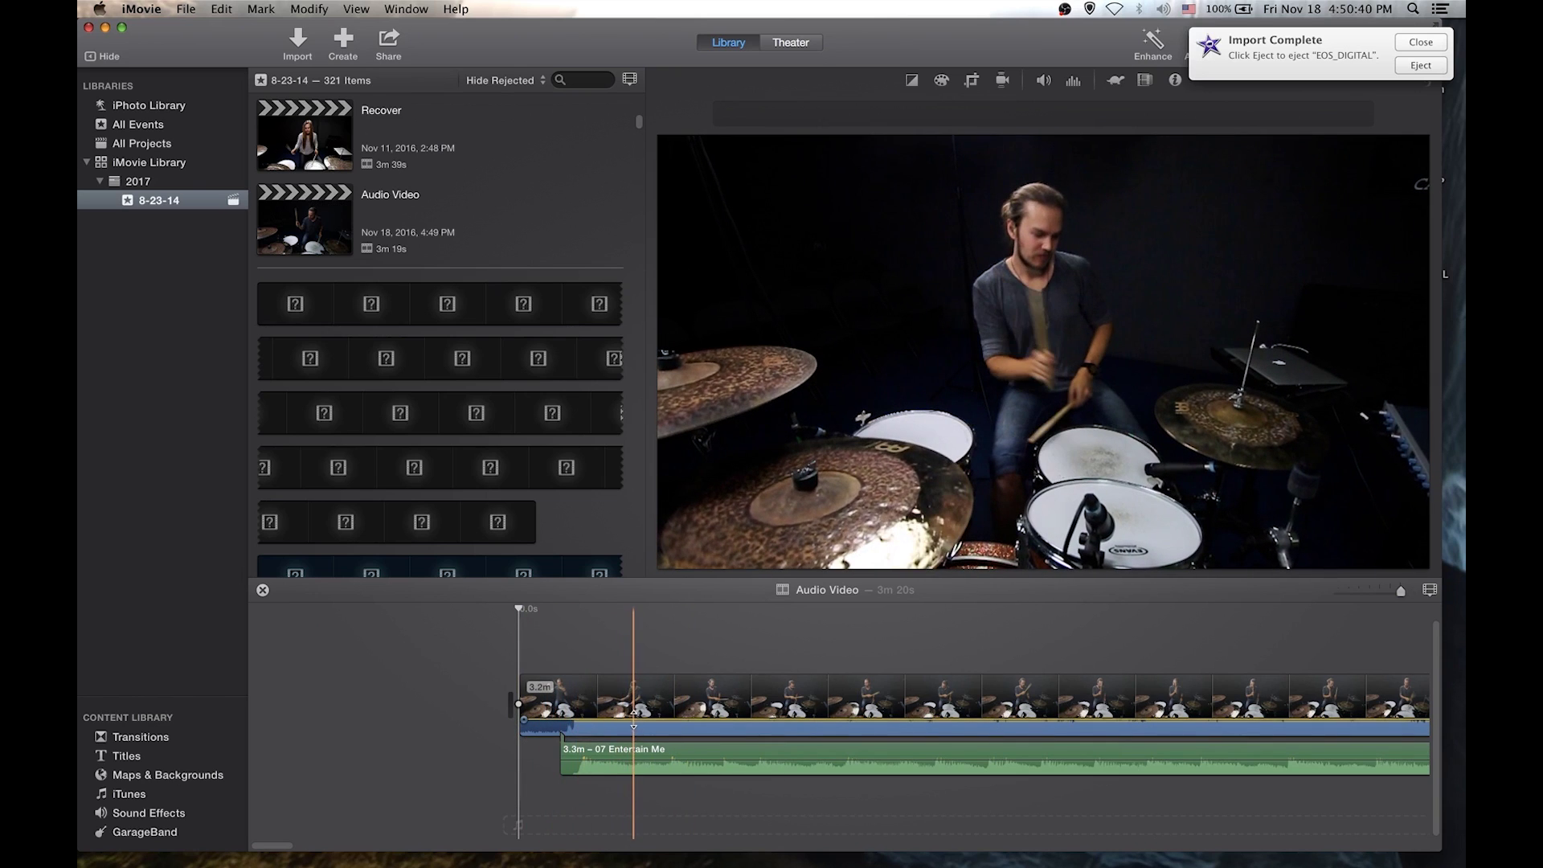
pyautogui.moveTo(634, 715); pyautogui.dragTo(635, 725)
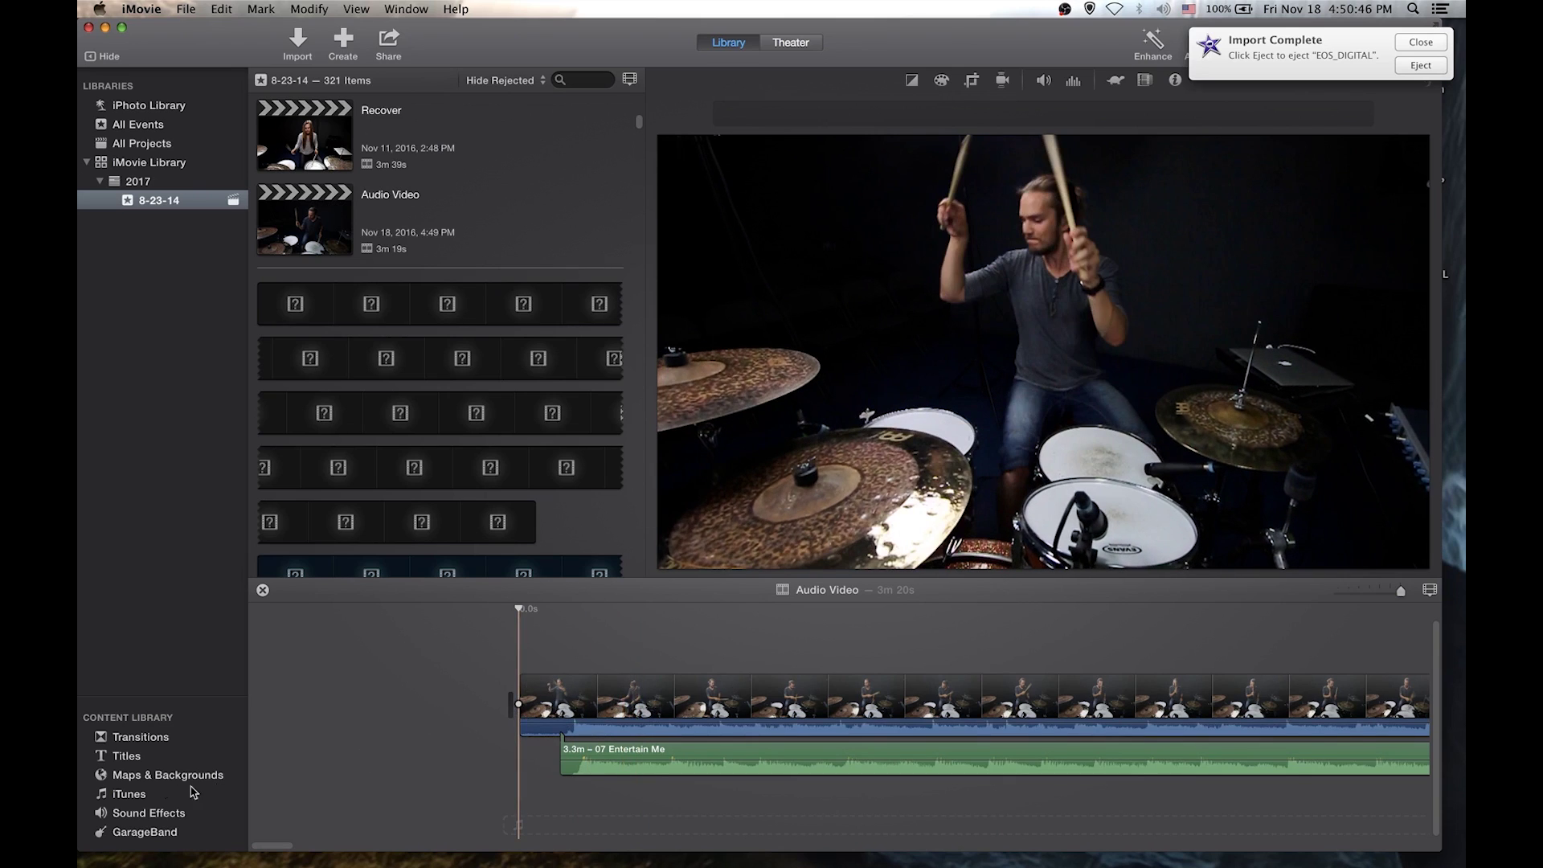
# Step: Add a 0.5-second Fade to Black transition at the start of the drum clip
pyautogui.click(143, 738)
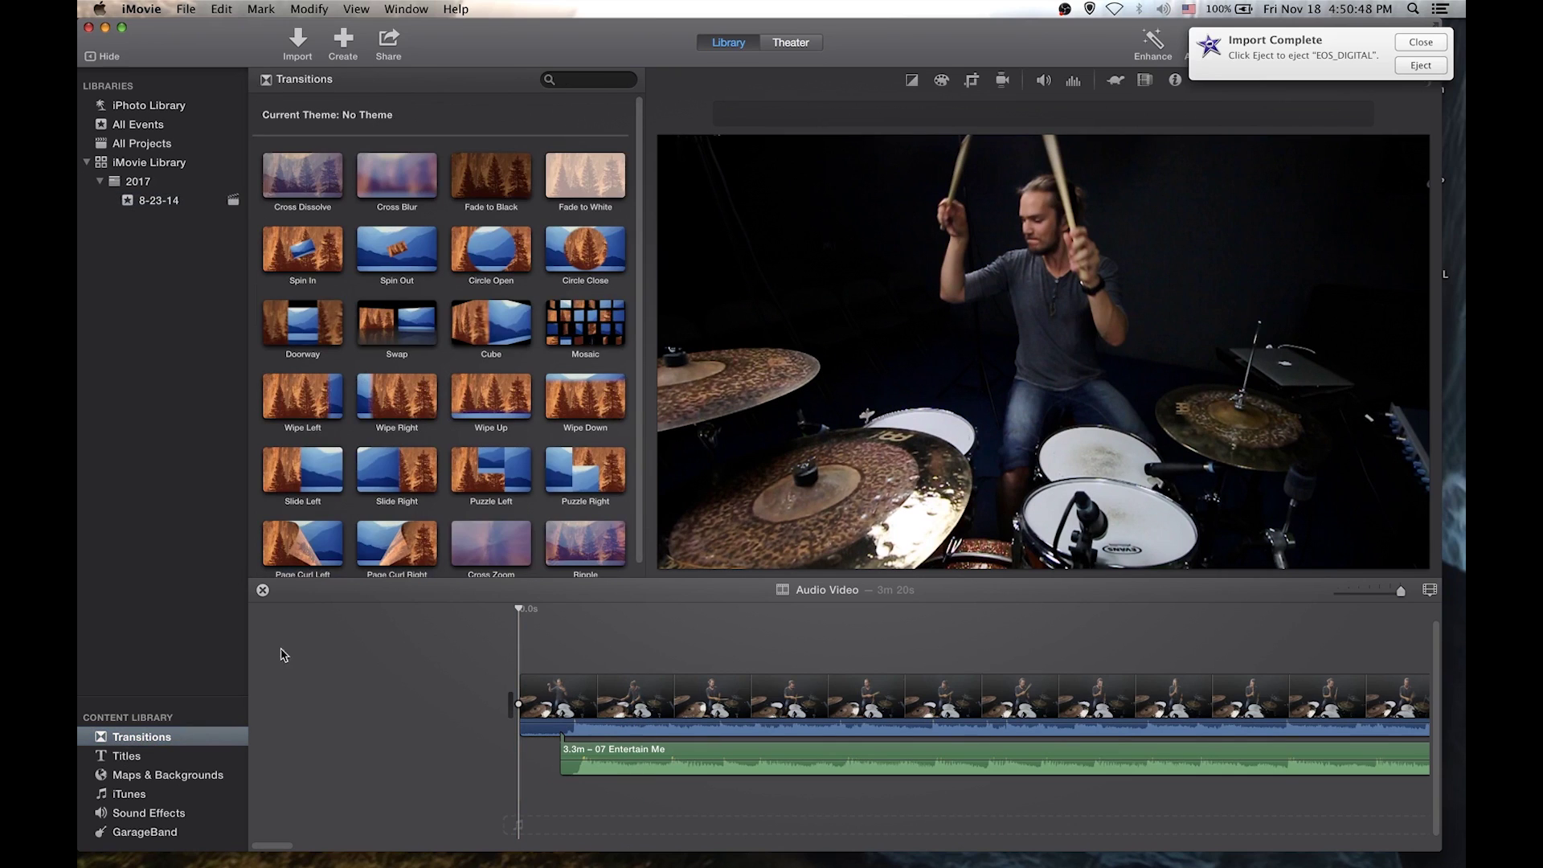
pyautogui.moveTo(448, 647)
pyautogui.mouseDown()
pyautogui.moveTo(269, 723)
pyautogui.moveTo(291, 703)
pyautogui.moveTo(331, 711)
pyautogui.mouseUp()
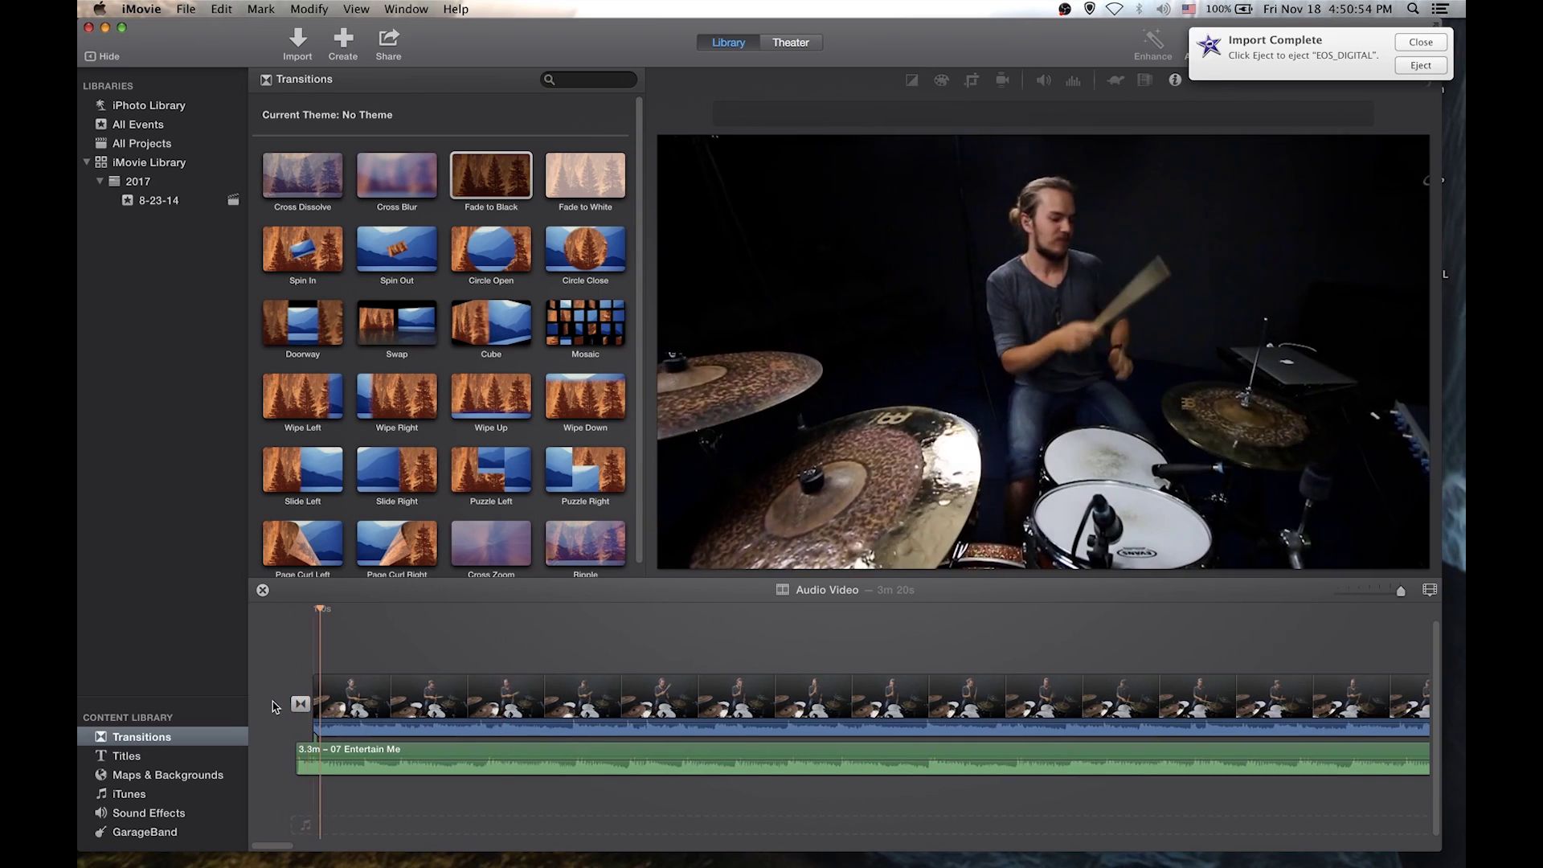
pyautogui.doubleClick(301, 704)
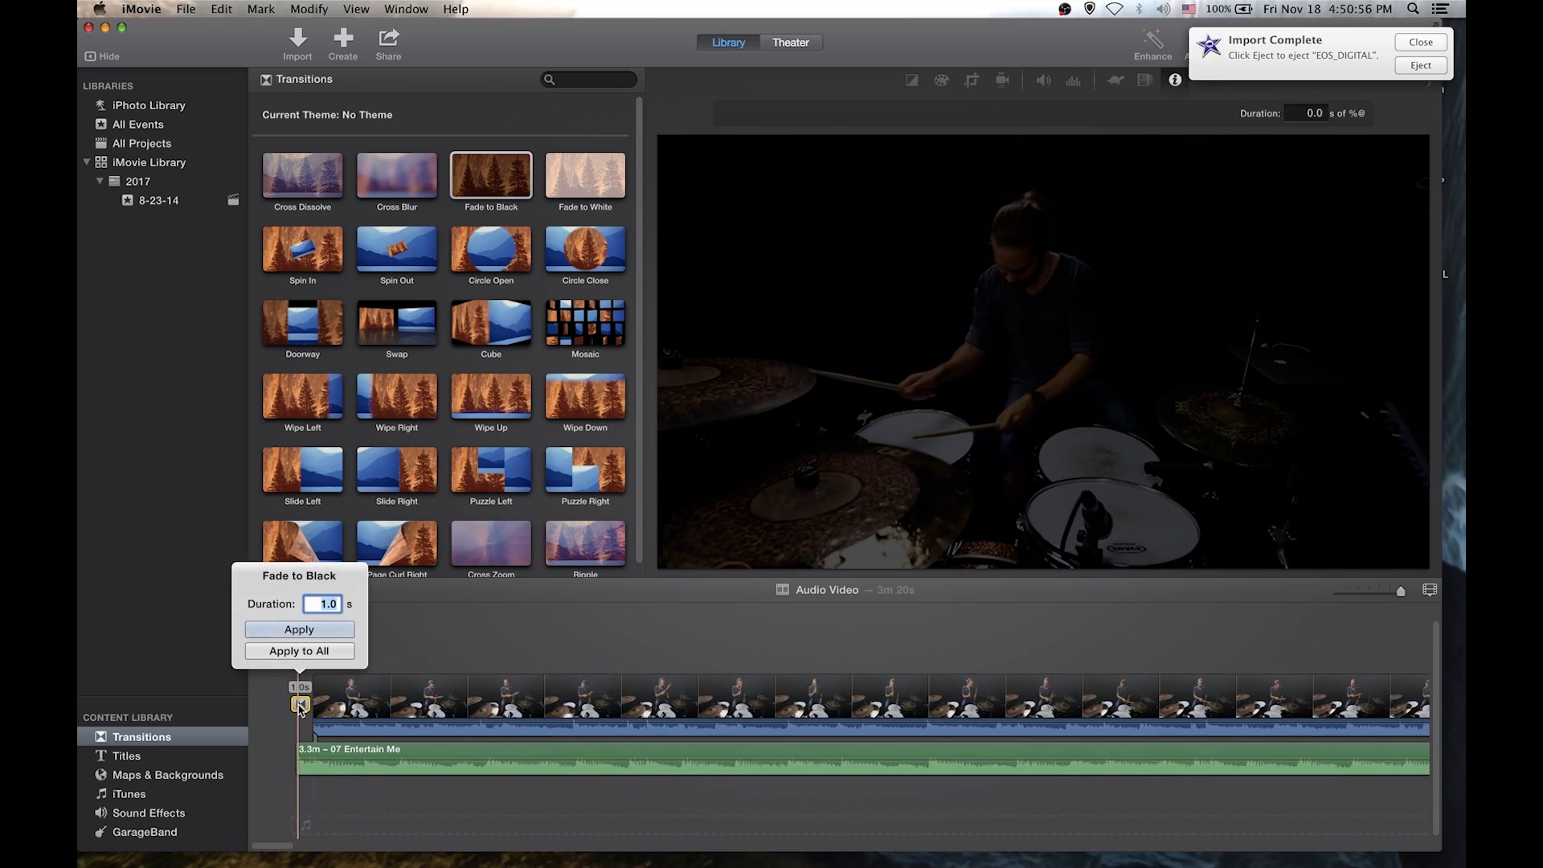
pyautogui.press('Return')
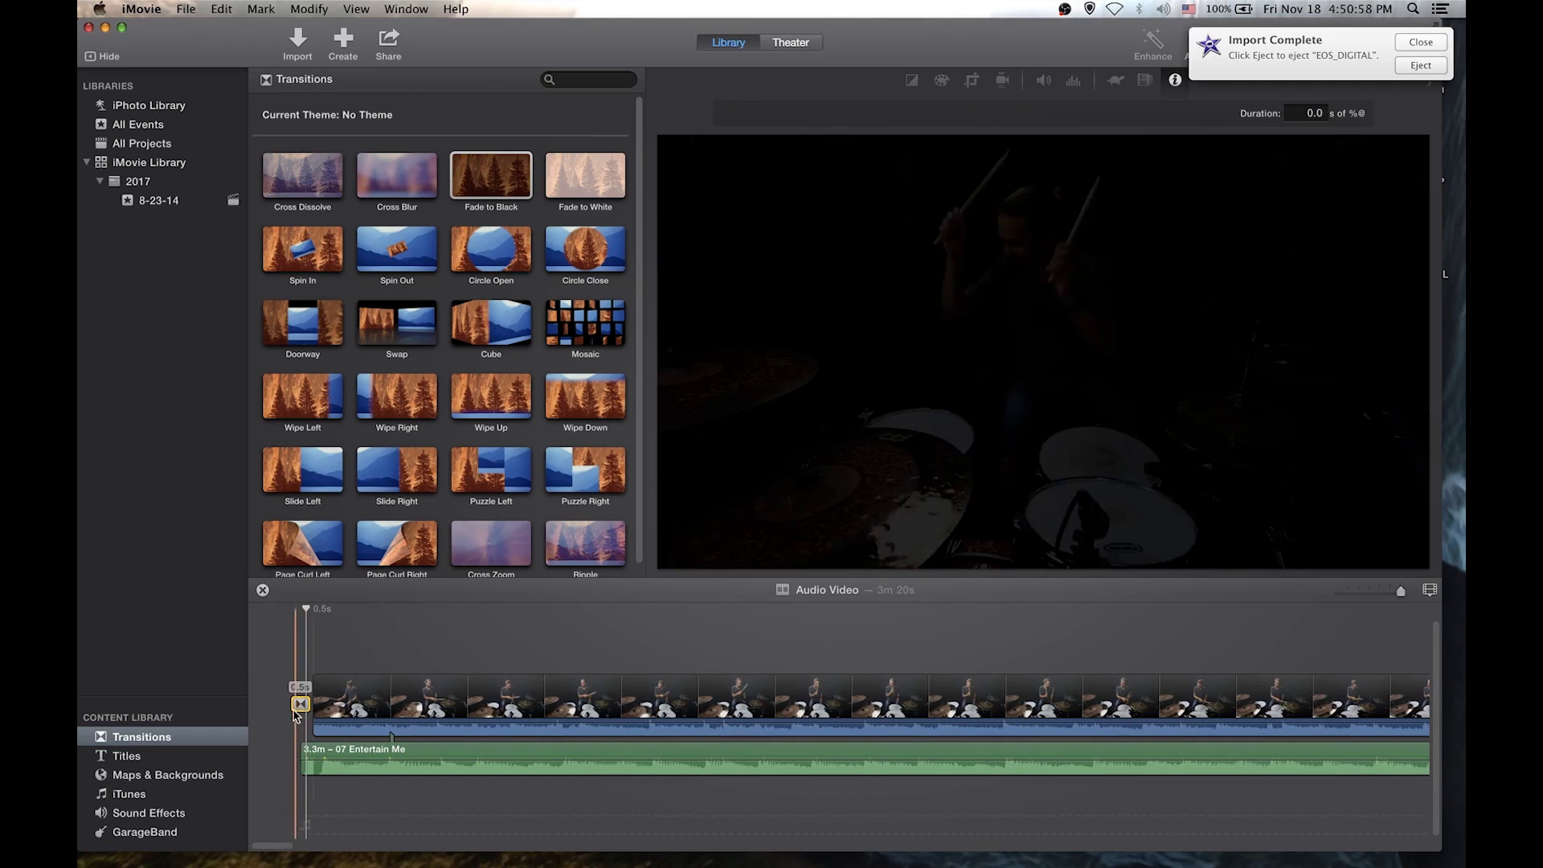
# Step: Overlay a Reveal title reading 'MAXADRUMS' on the drum clip's opening and preview it
pyautogui.click(127, 757)
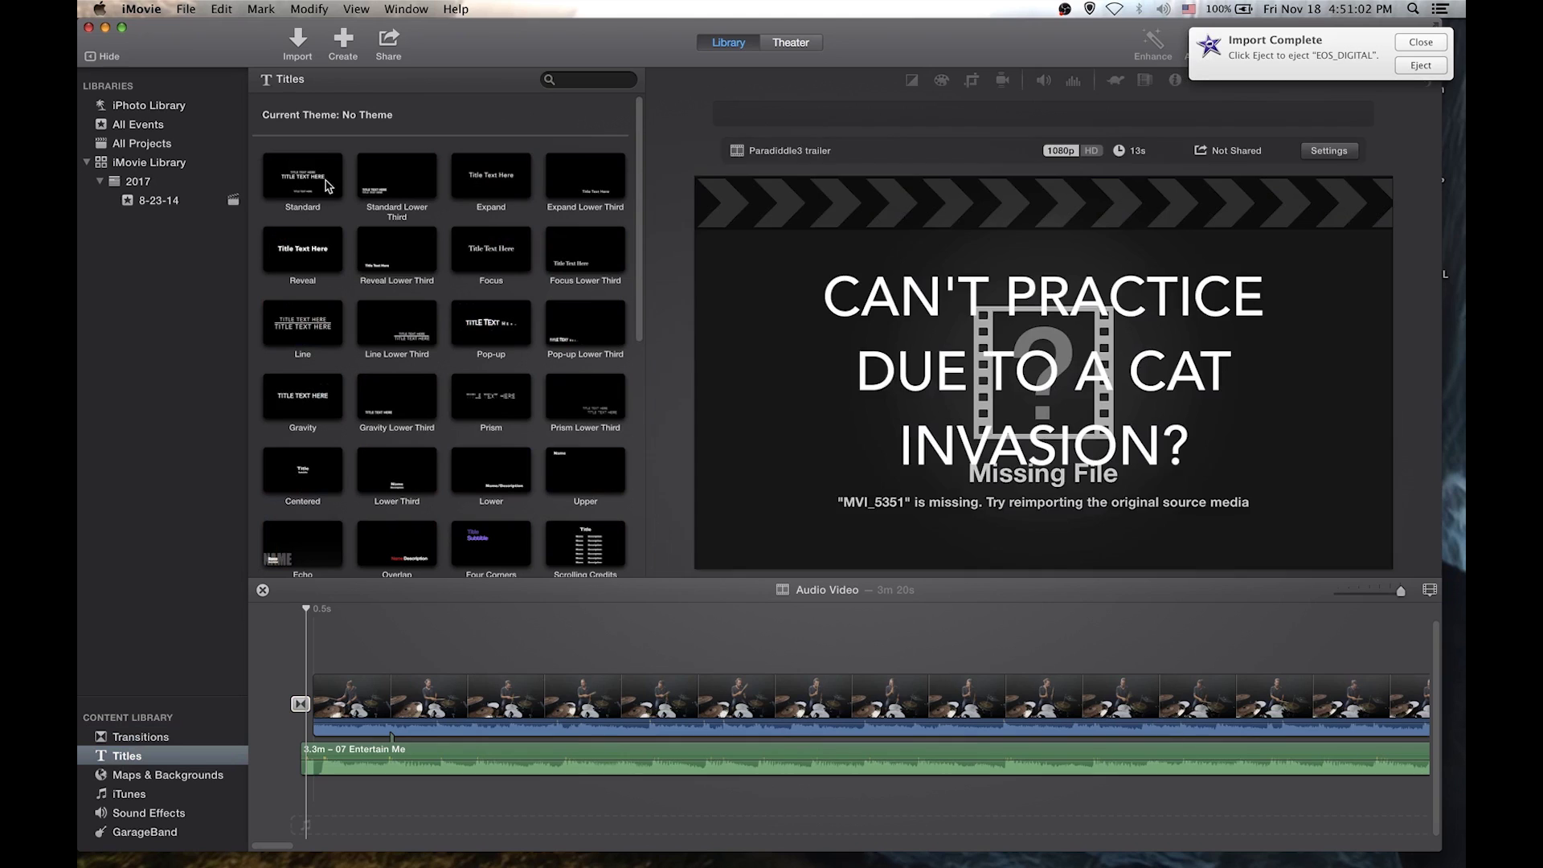
pyautogui.moveTo(333, 261); pyautogui.dragTo(345, 660)
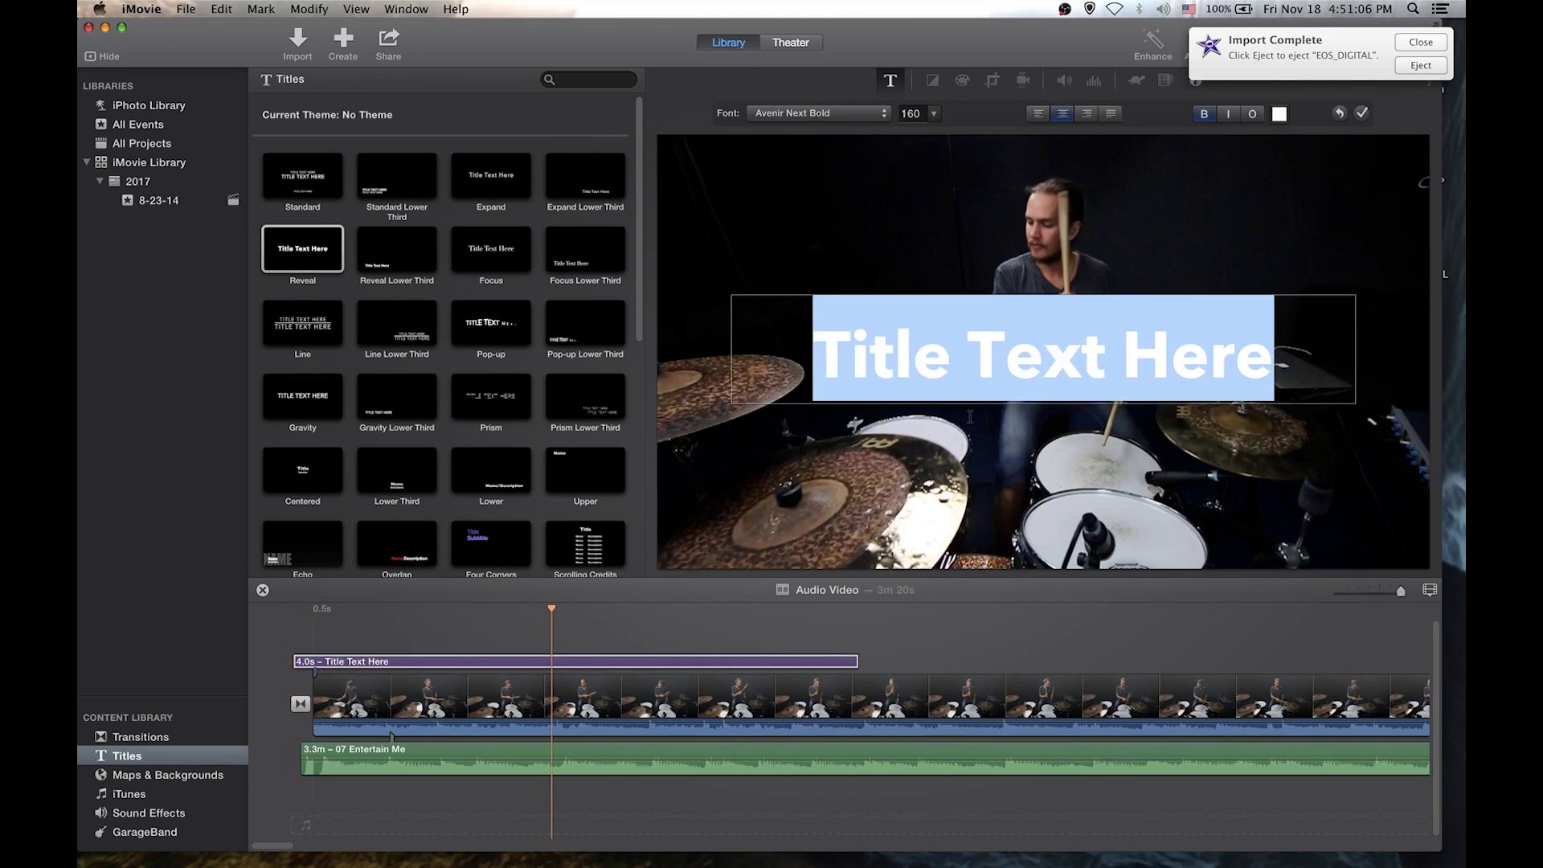
pyautogui.write('MAXADRUMS')
pyautogui.press('super+a')
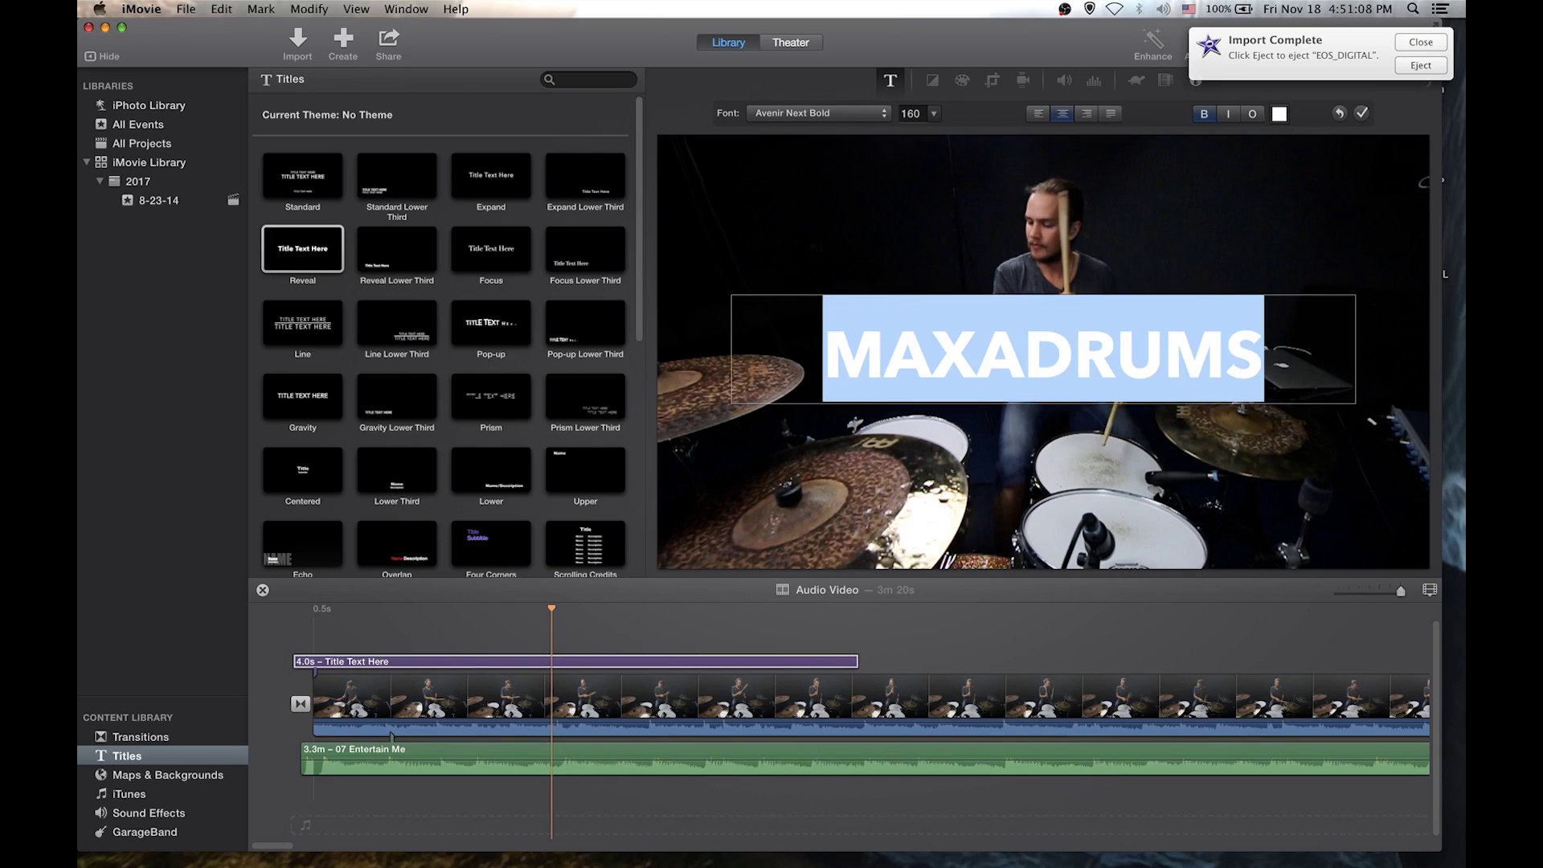
pyautogui.click(271, 666)
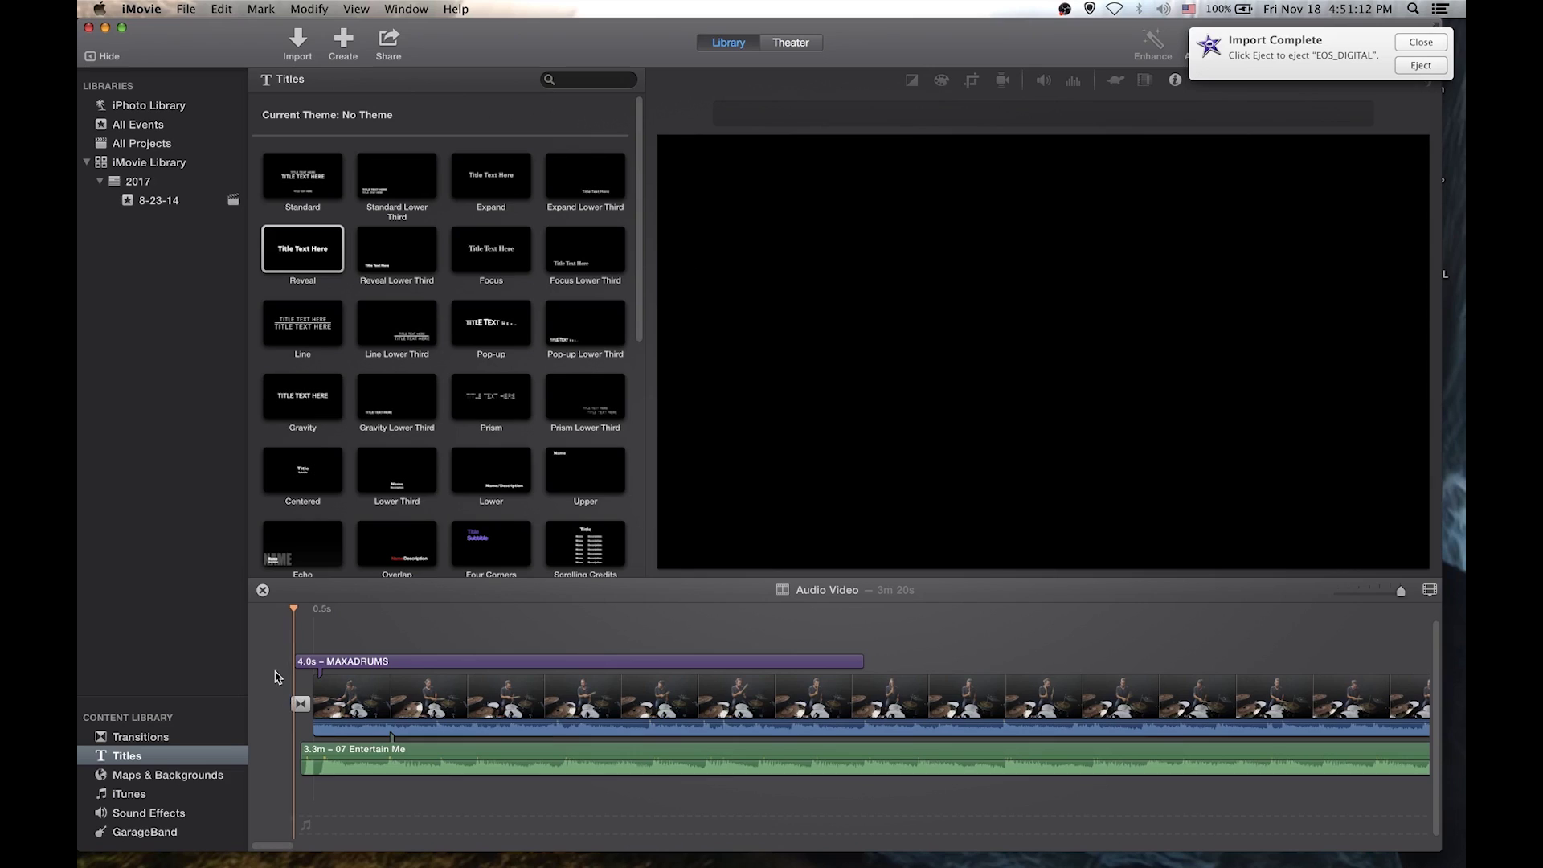
pyautogui.press('space')
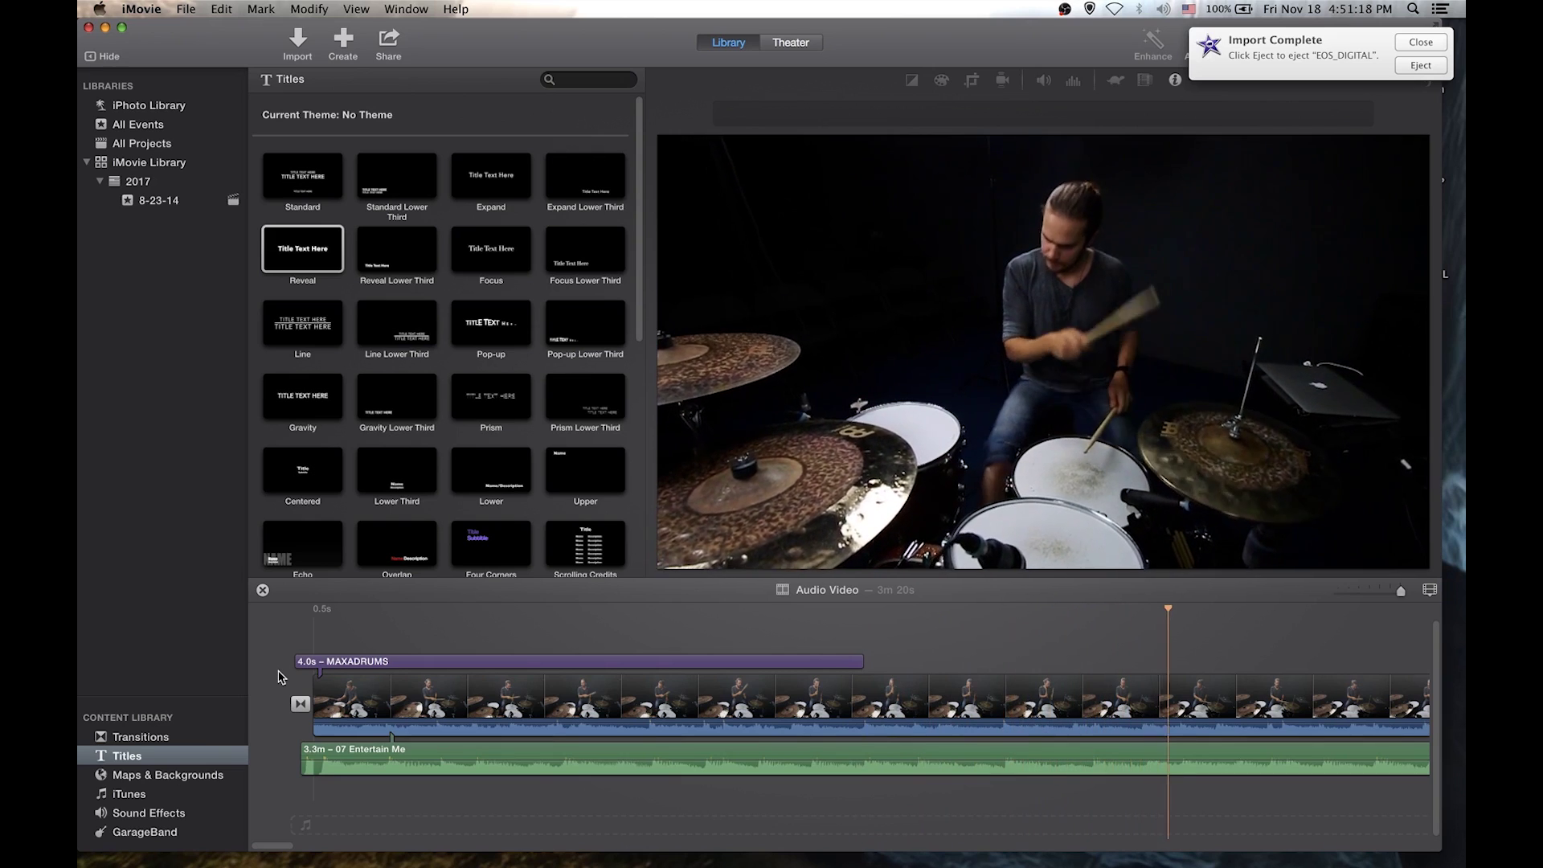
pyautogui.press('space')
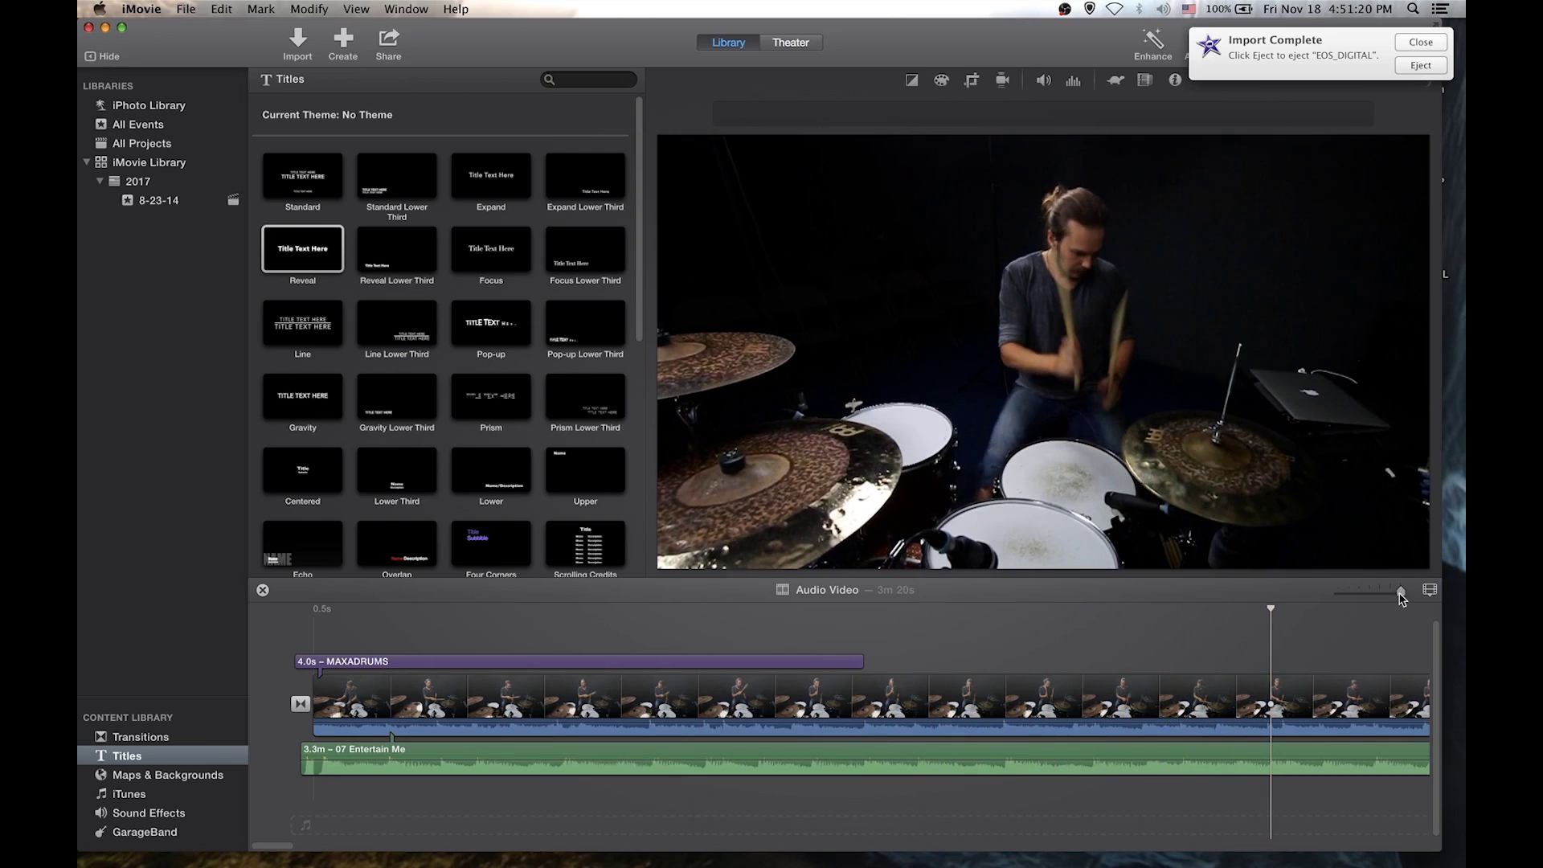
# Step: Trim the ends of the 07 Entertain Me track and the drum clip, bringing the project to 3m 15s
pyautogui.moveTo(1401, 593); pyautogui.dragTo(1337, 609)
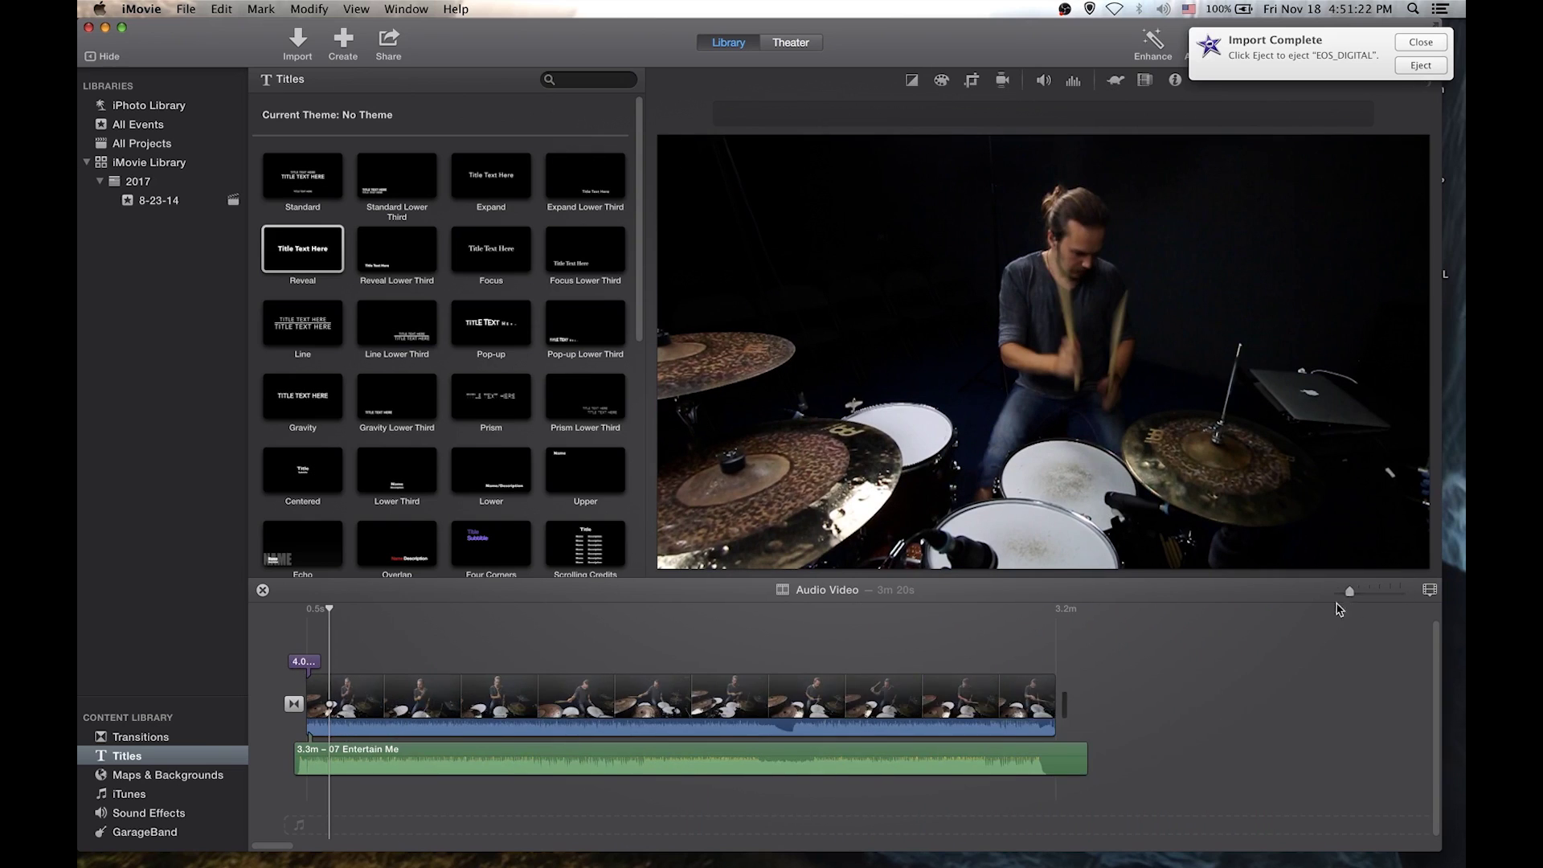
pyautogui.press('space')
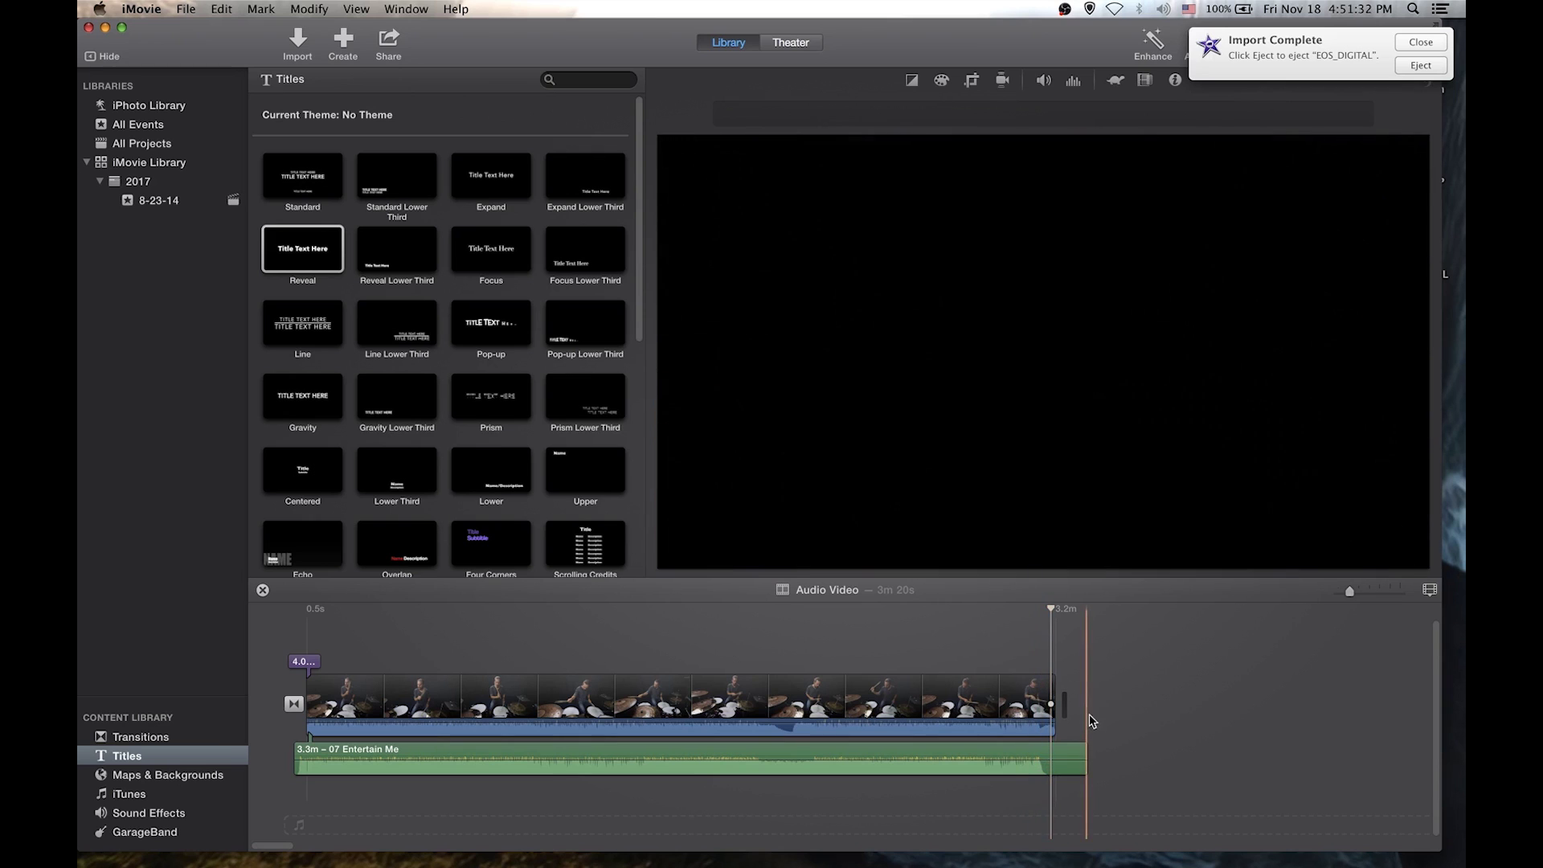
pyautogui.moveTo(1349, 591); pyautogui.dragTo(1380, 592)
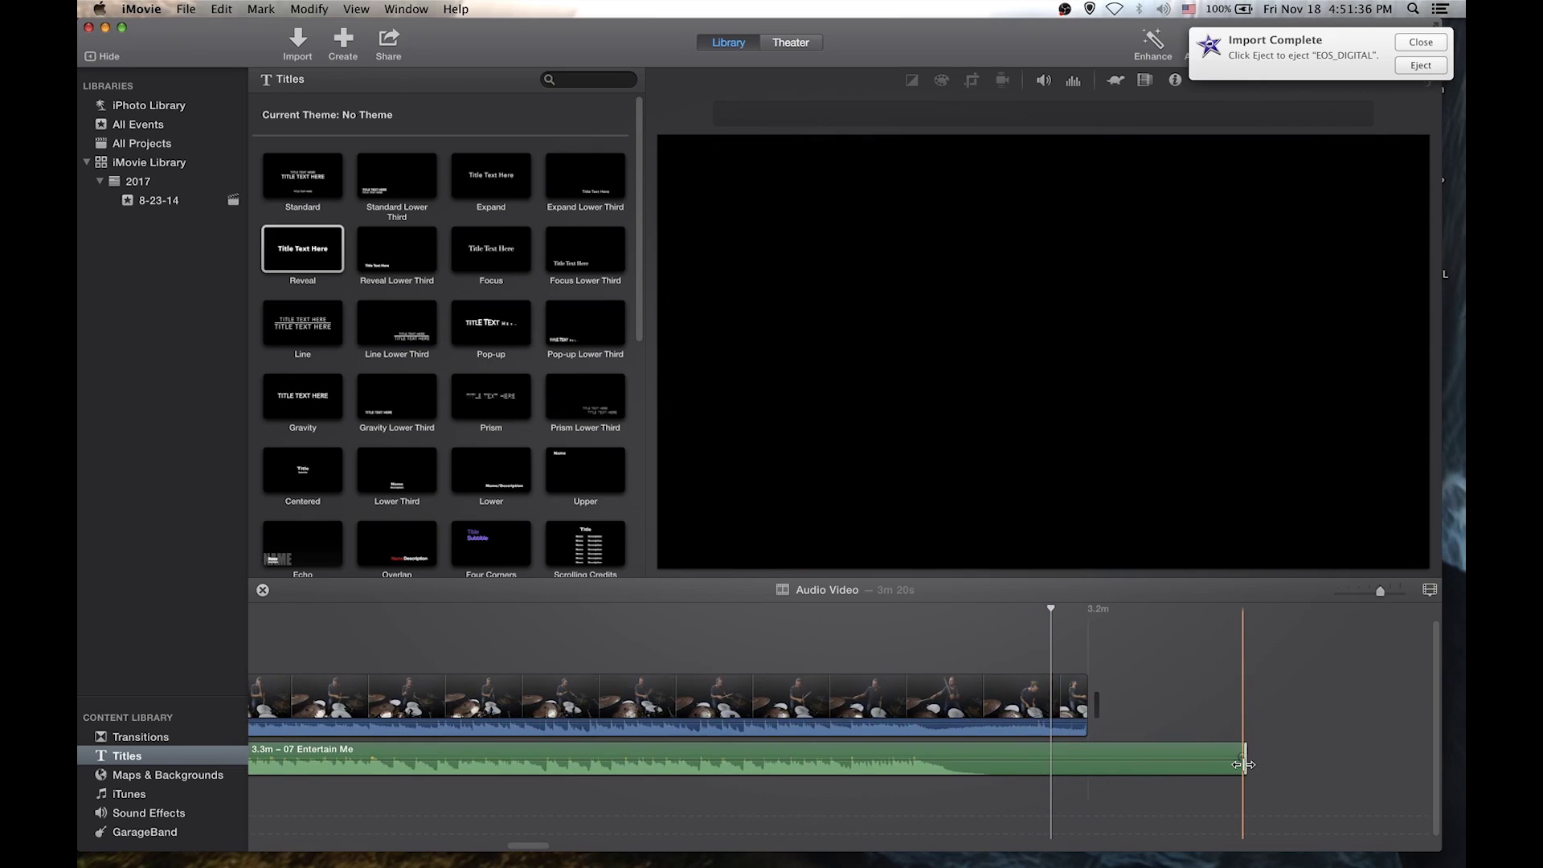
pyautogui.moveTo(1244, 764); pyautogui.dragTo(970, 758)
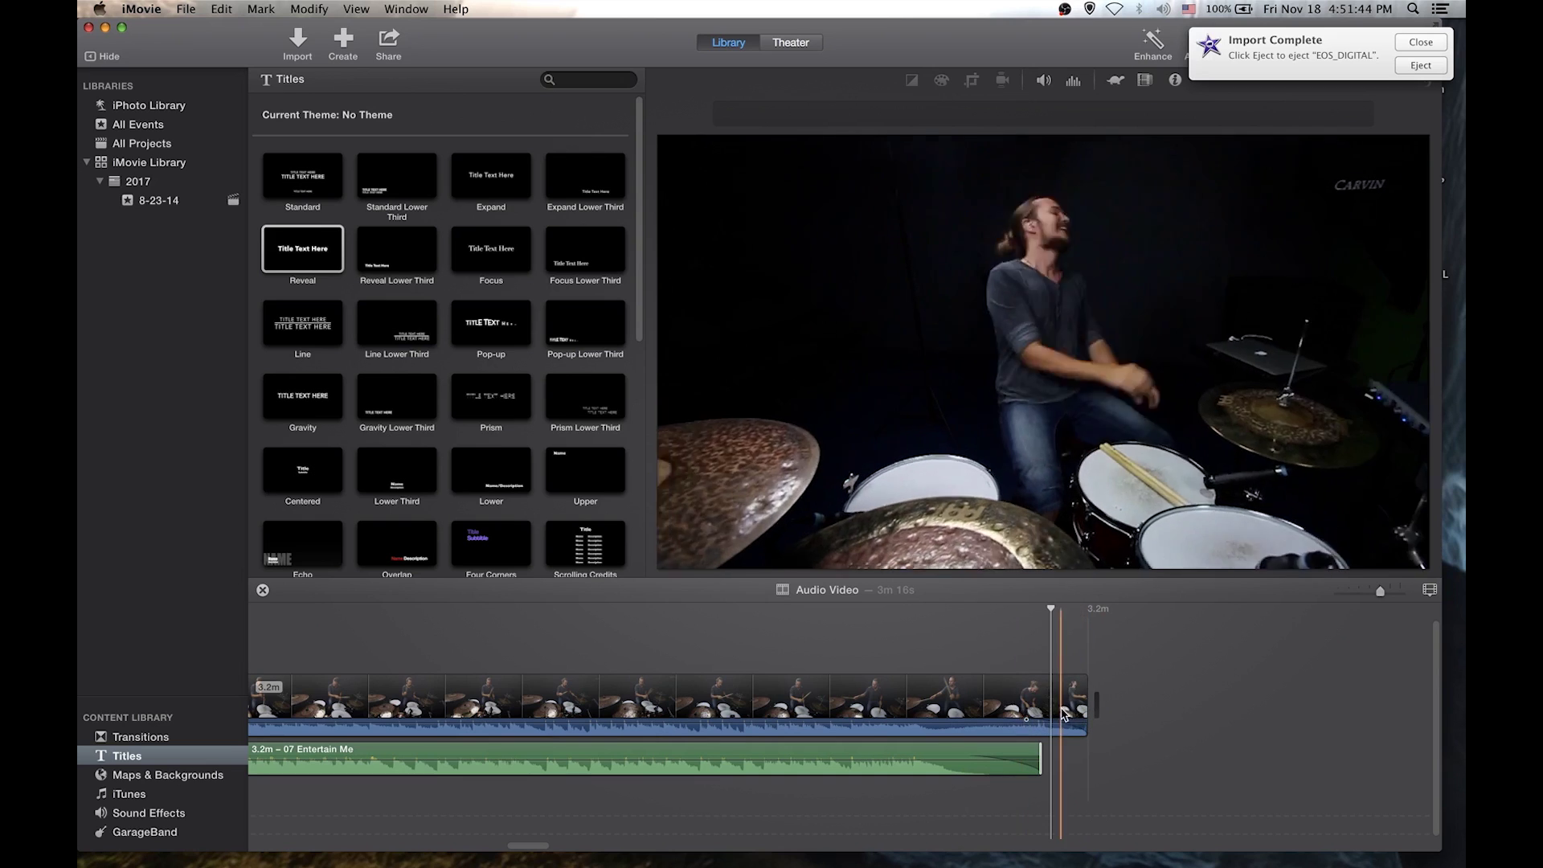
pyautogui.moveTo(1042, 721); pyautogui.dragTo(1011, 711)
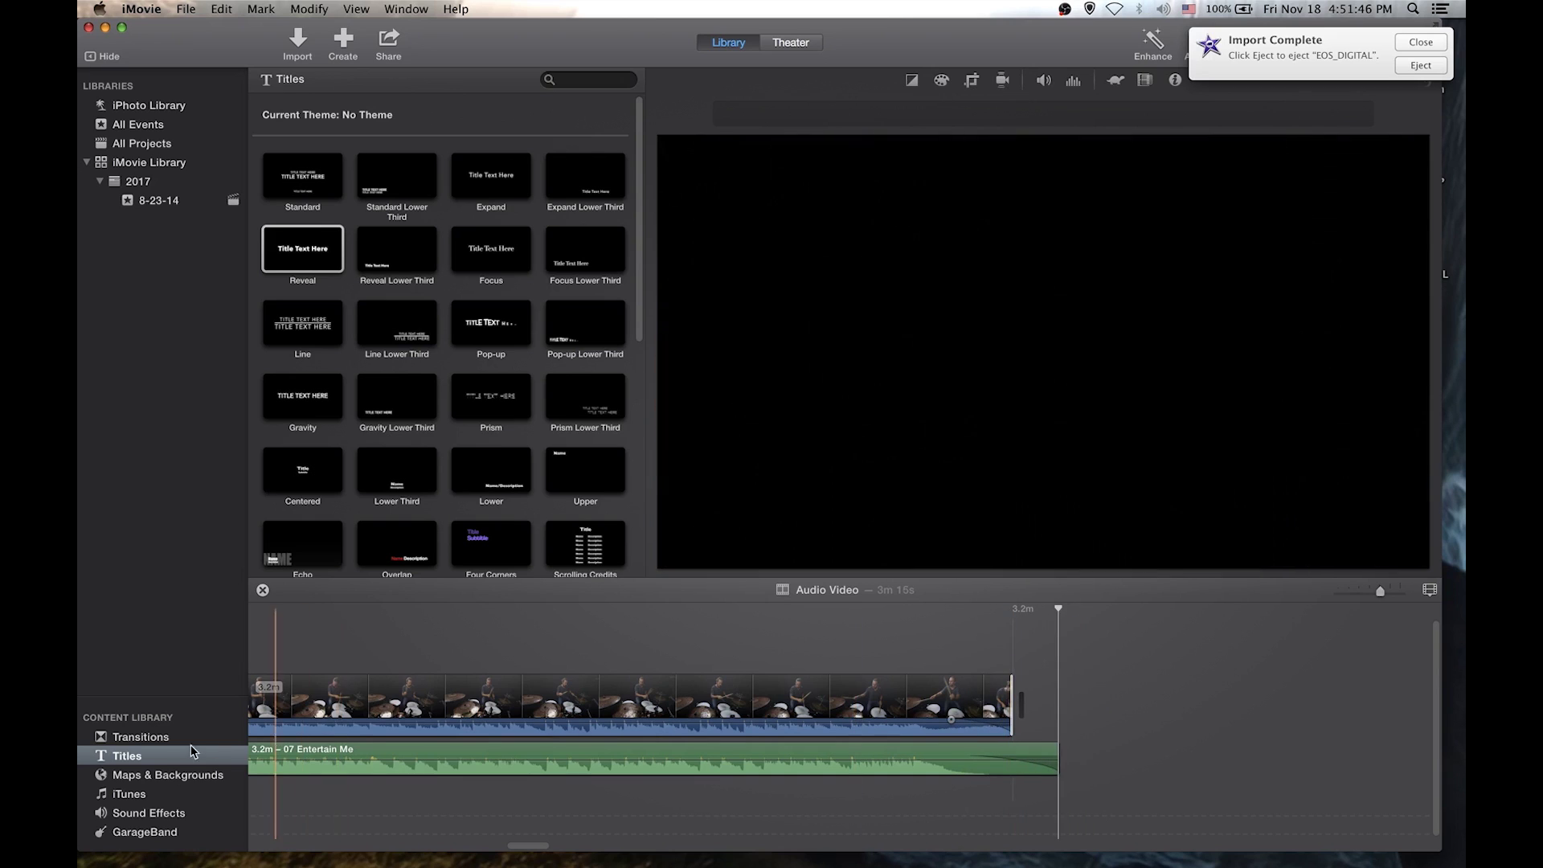
# Step: Place a Cross Blur transition with a 2-second duration at the drum clip's end, then preview the ending
pyautogui.click(141, 737)
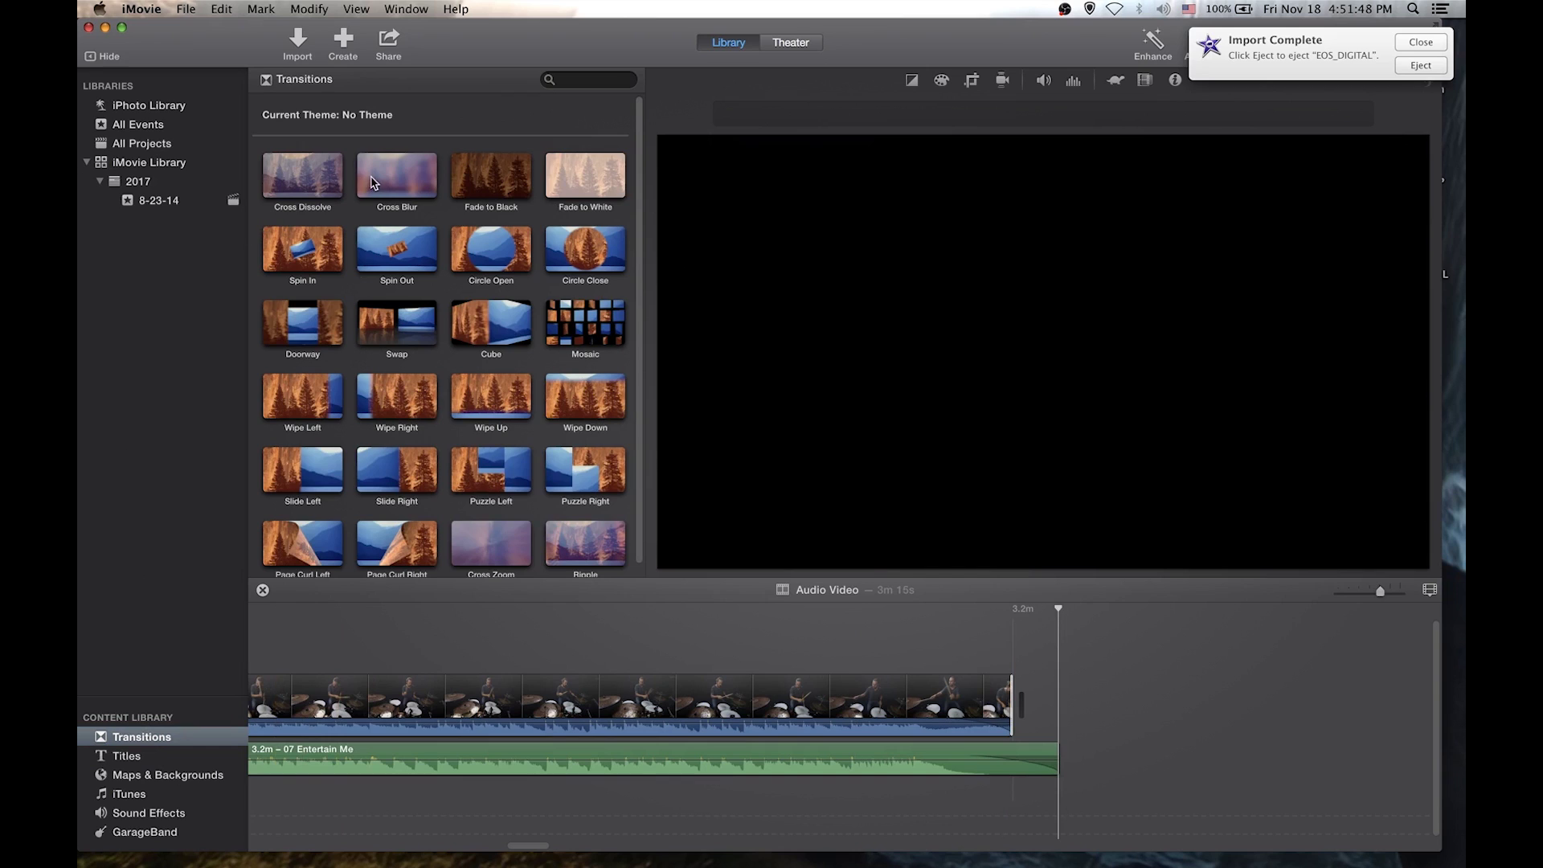
pyautogui.moveTo(371, 182); pyautogui.dragTo(988, 704)
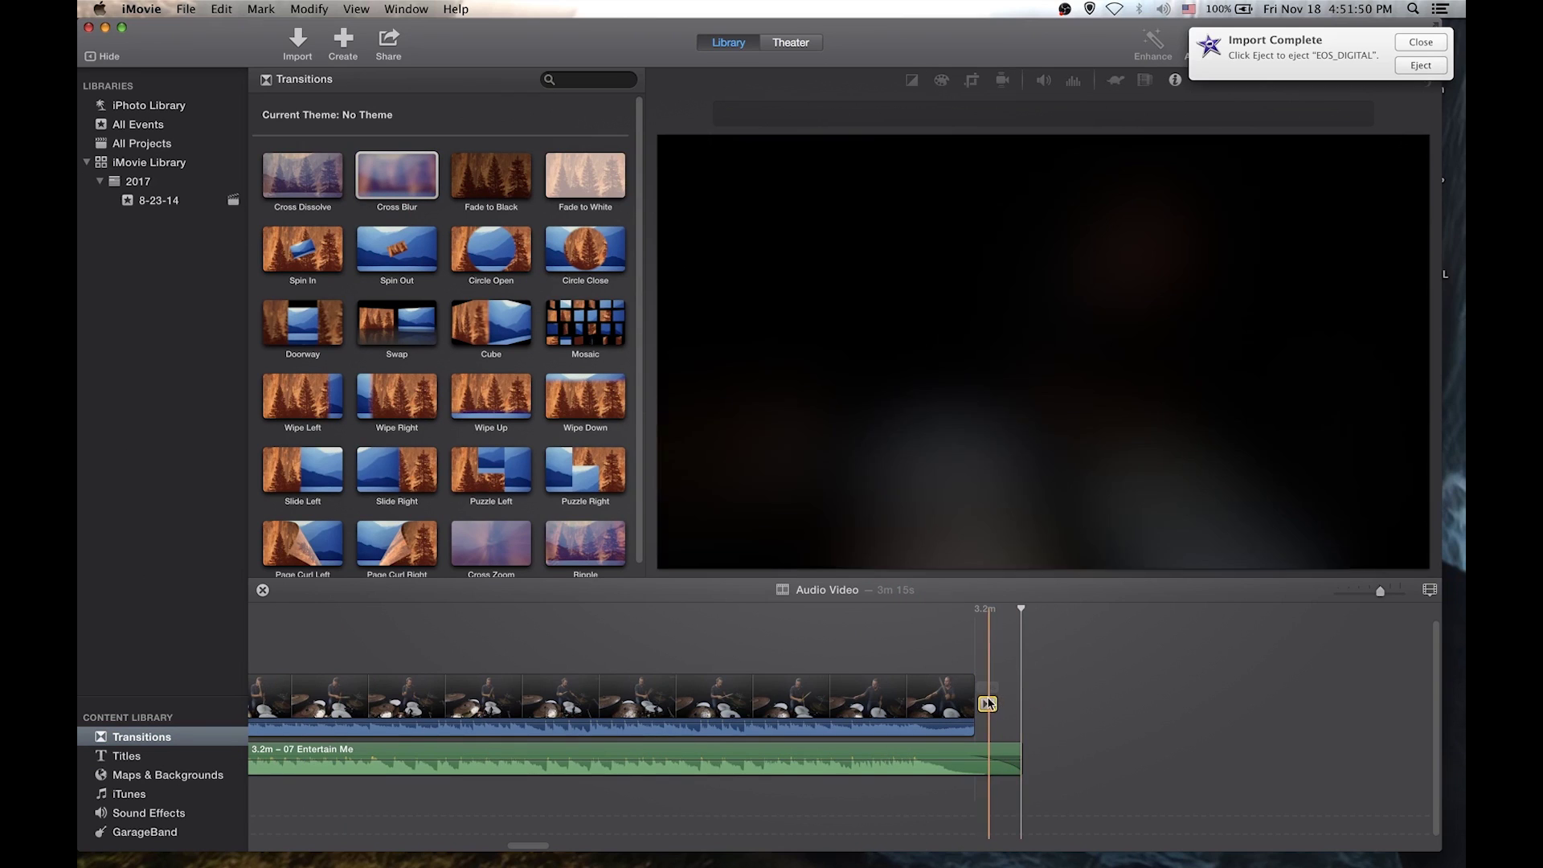
pyautogui.doubleClick(988, 704)
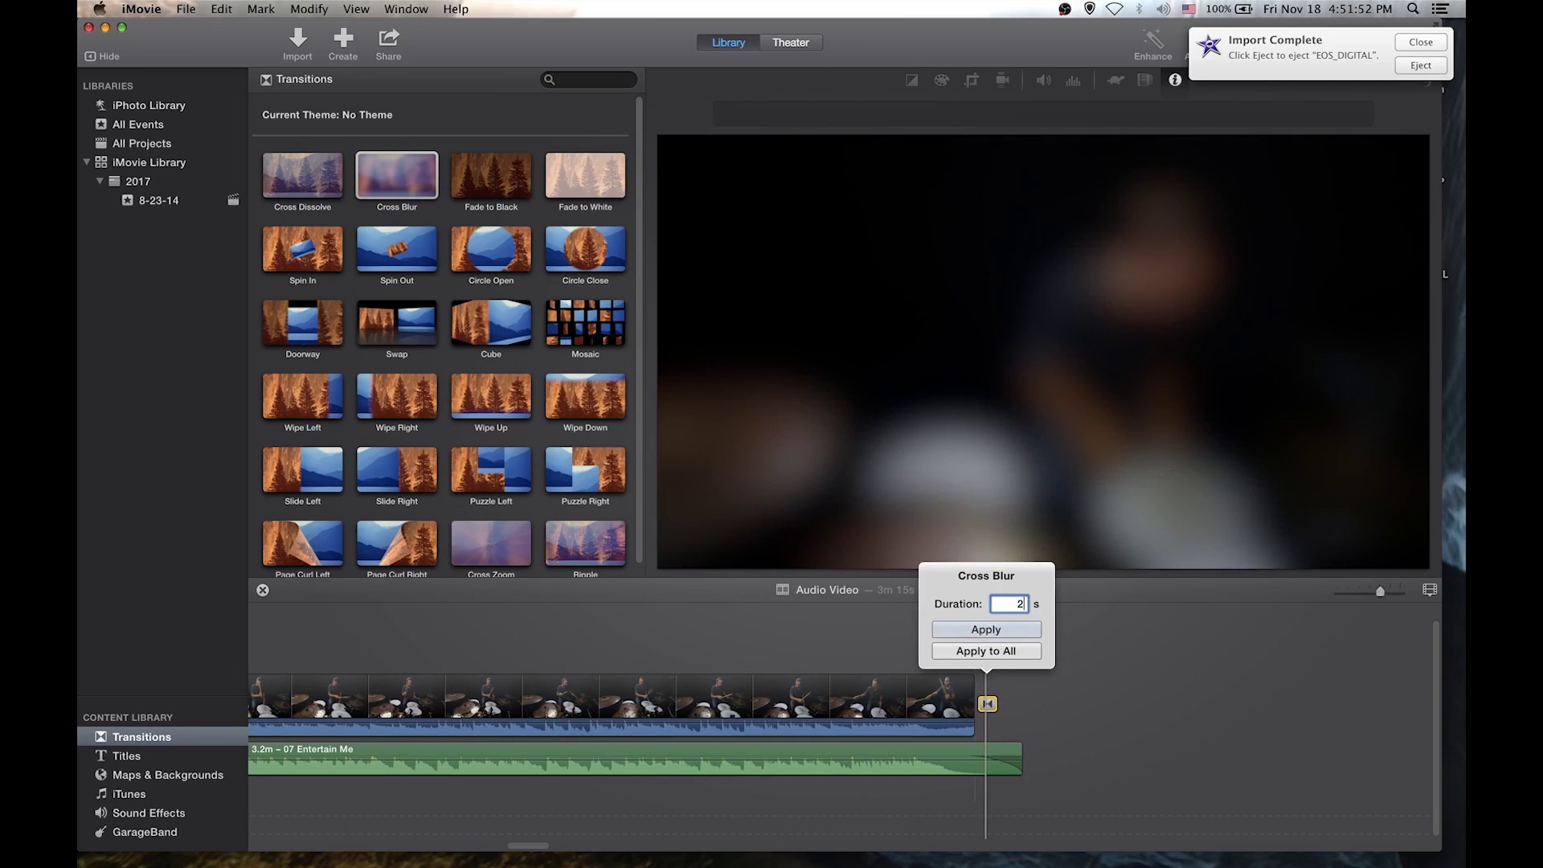
pyautogui.write('2')
pyautogui.click(986, 630)
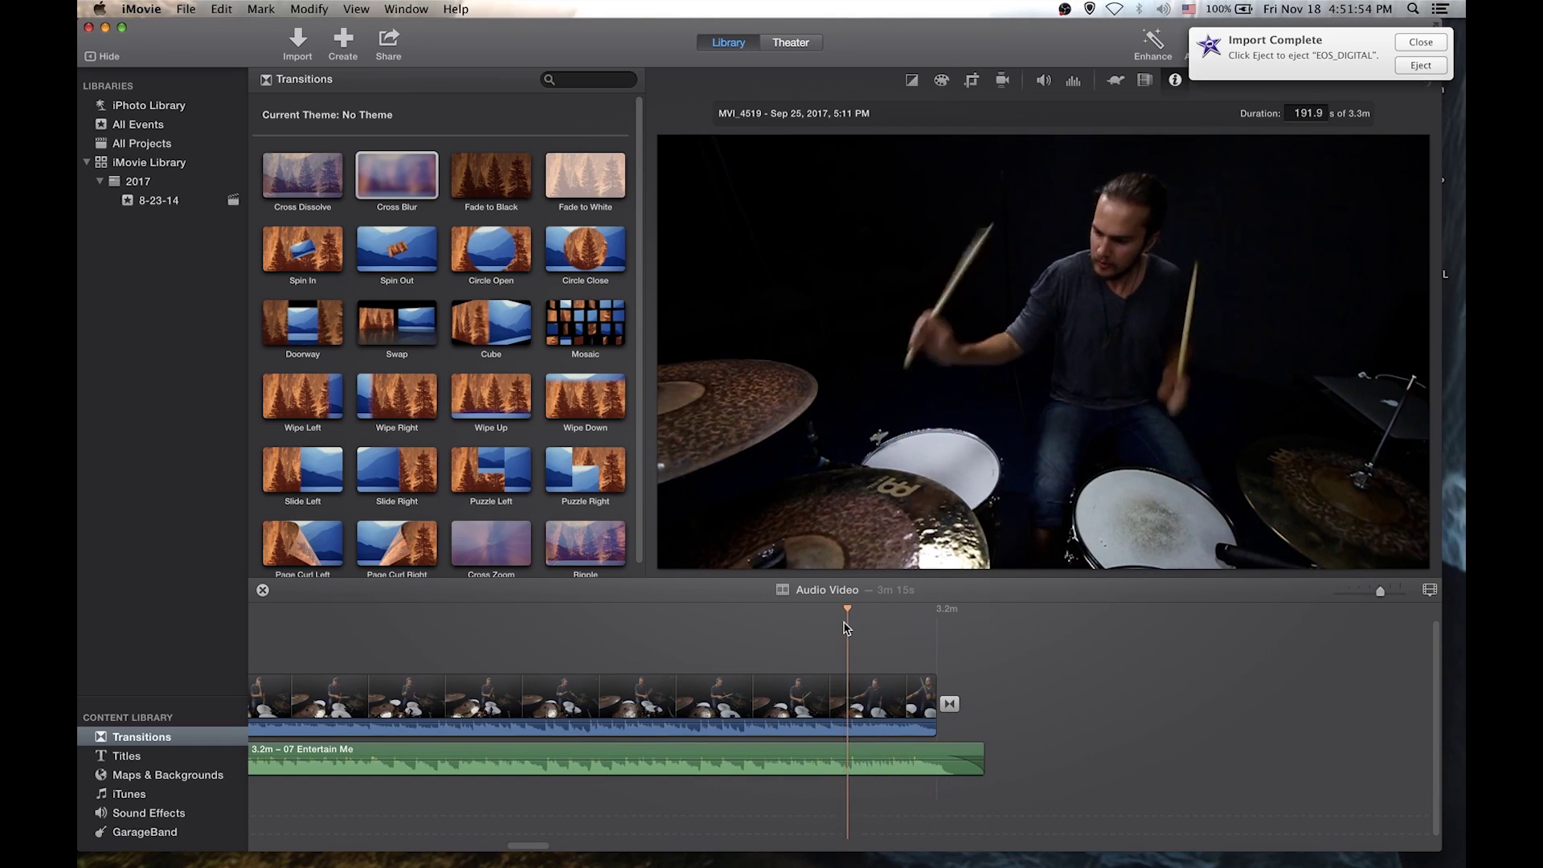
pyautogui.press('space')
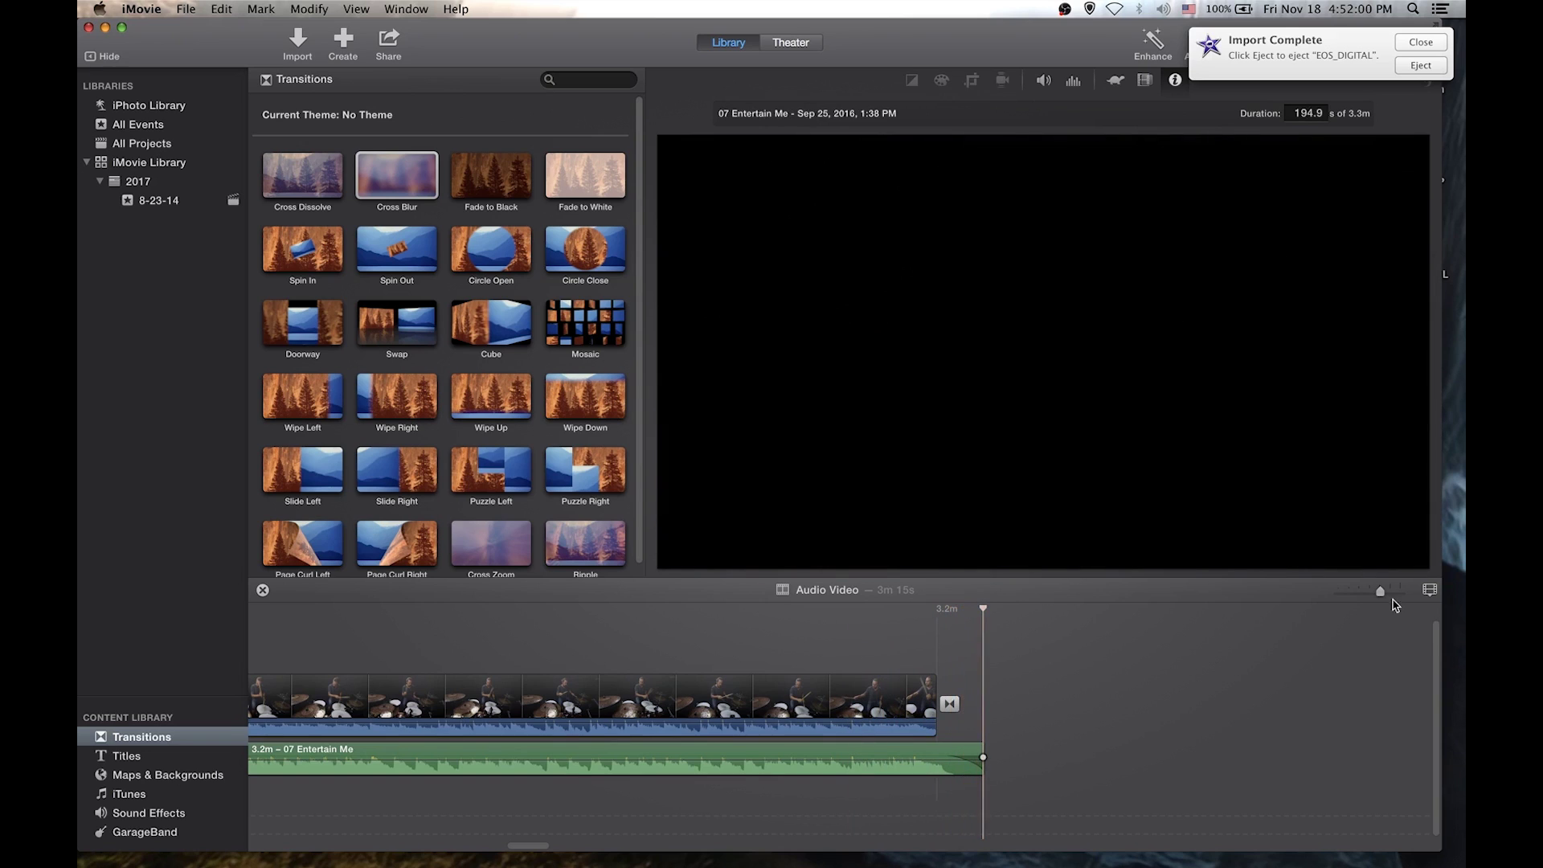
# Step: Move the playhead back into the drum clip and quit iMovie with Command-Q
pyautogui.moveTo(1380, 596); pyautogui.dragTo(1359, 593)
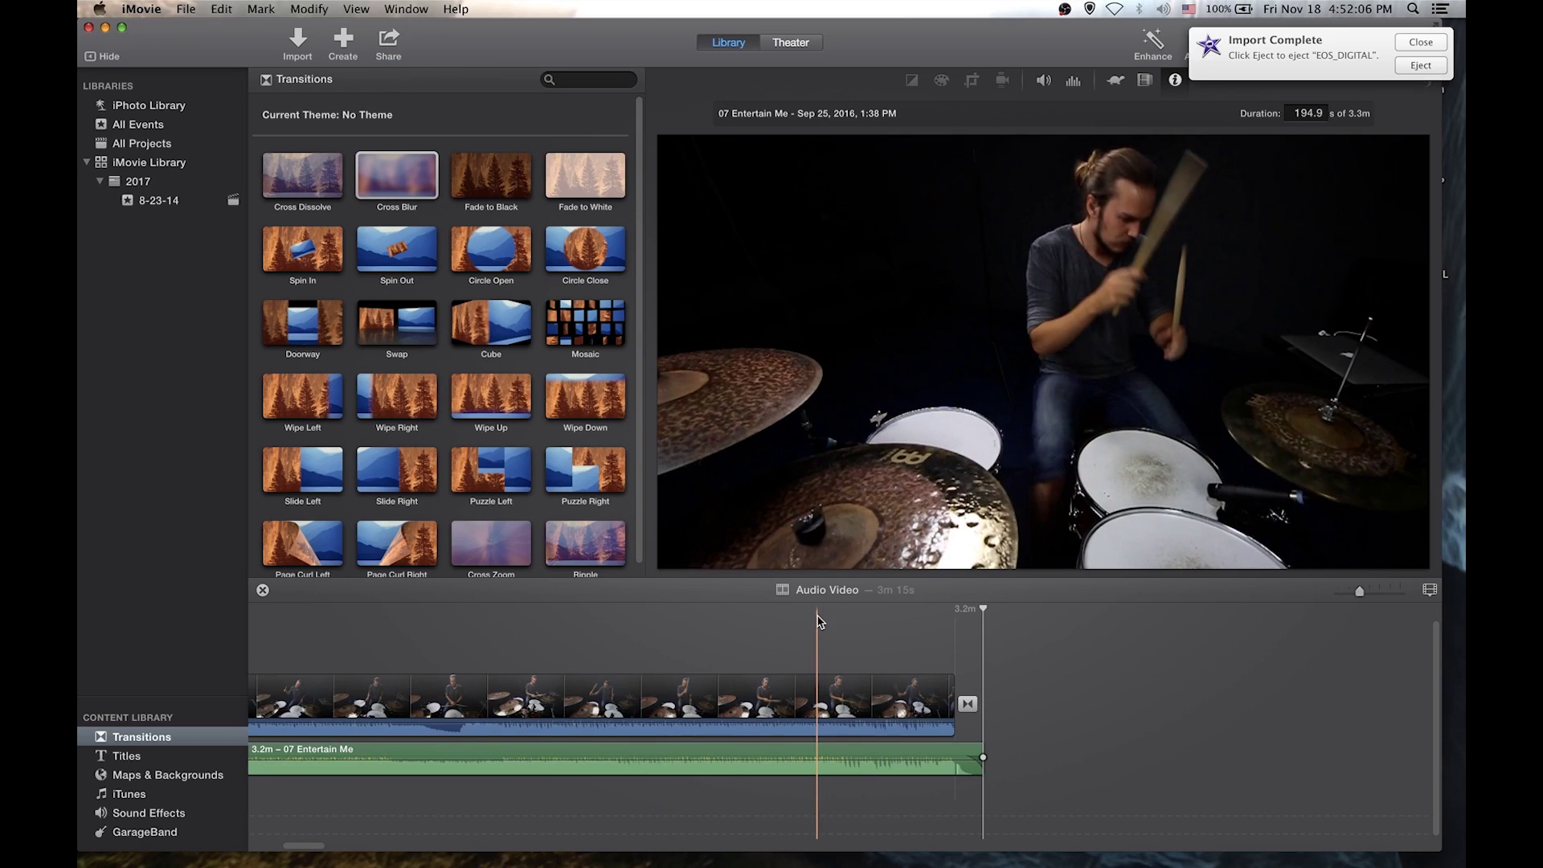
pyautogui.scroll(3, 361, 763)
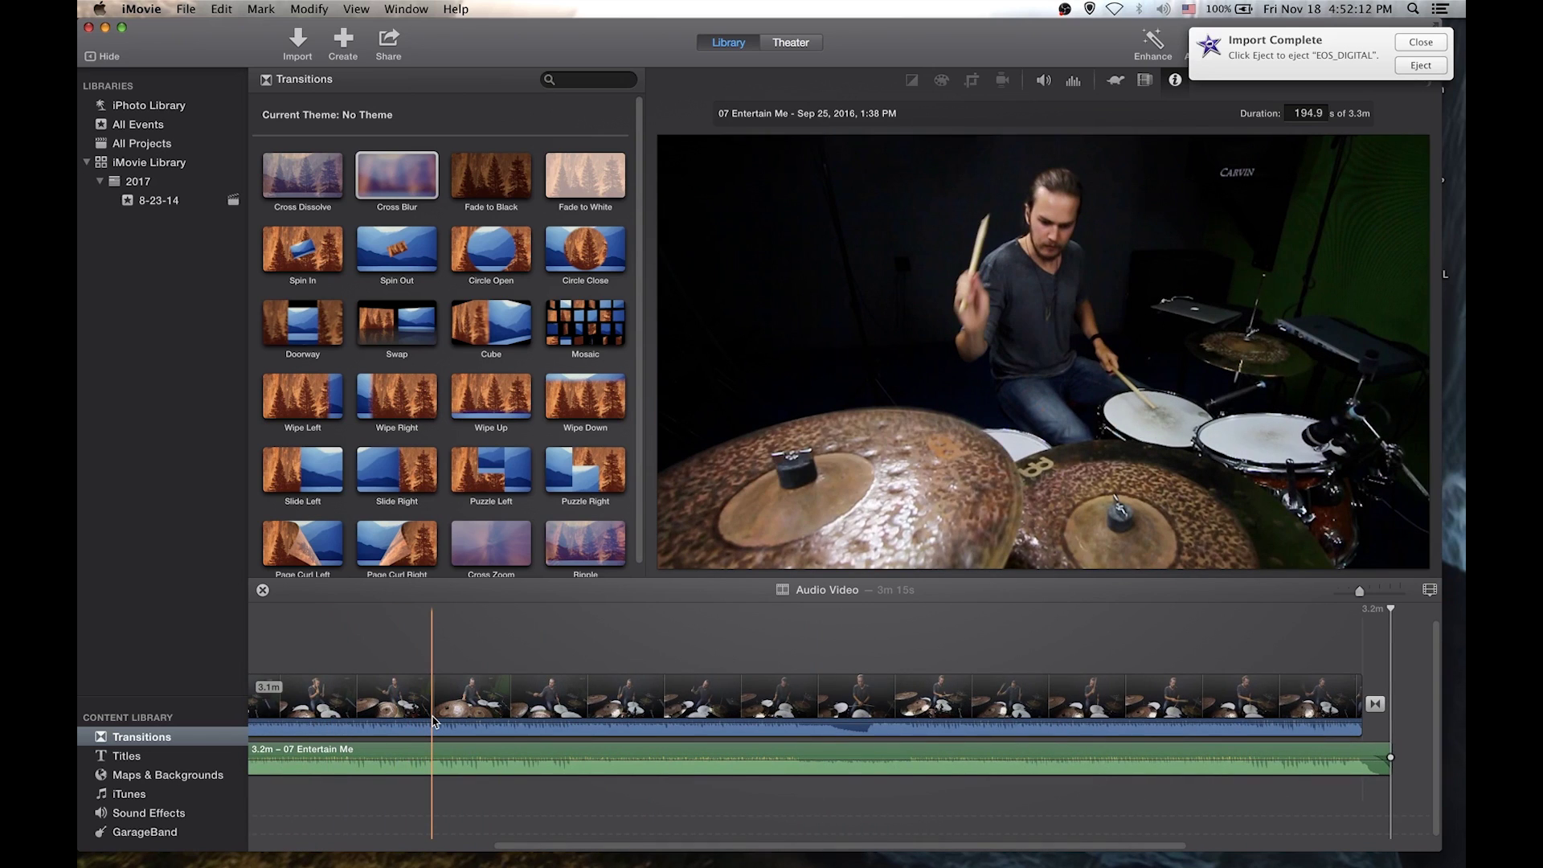
pyautogui.click(480, 655)
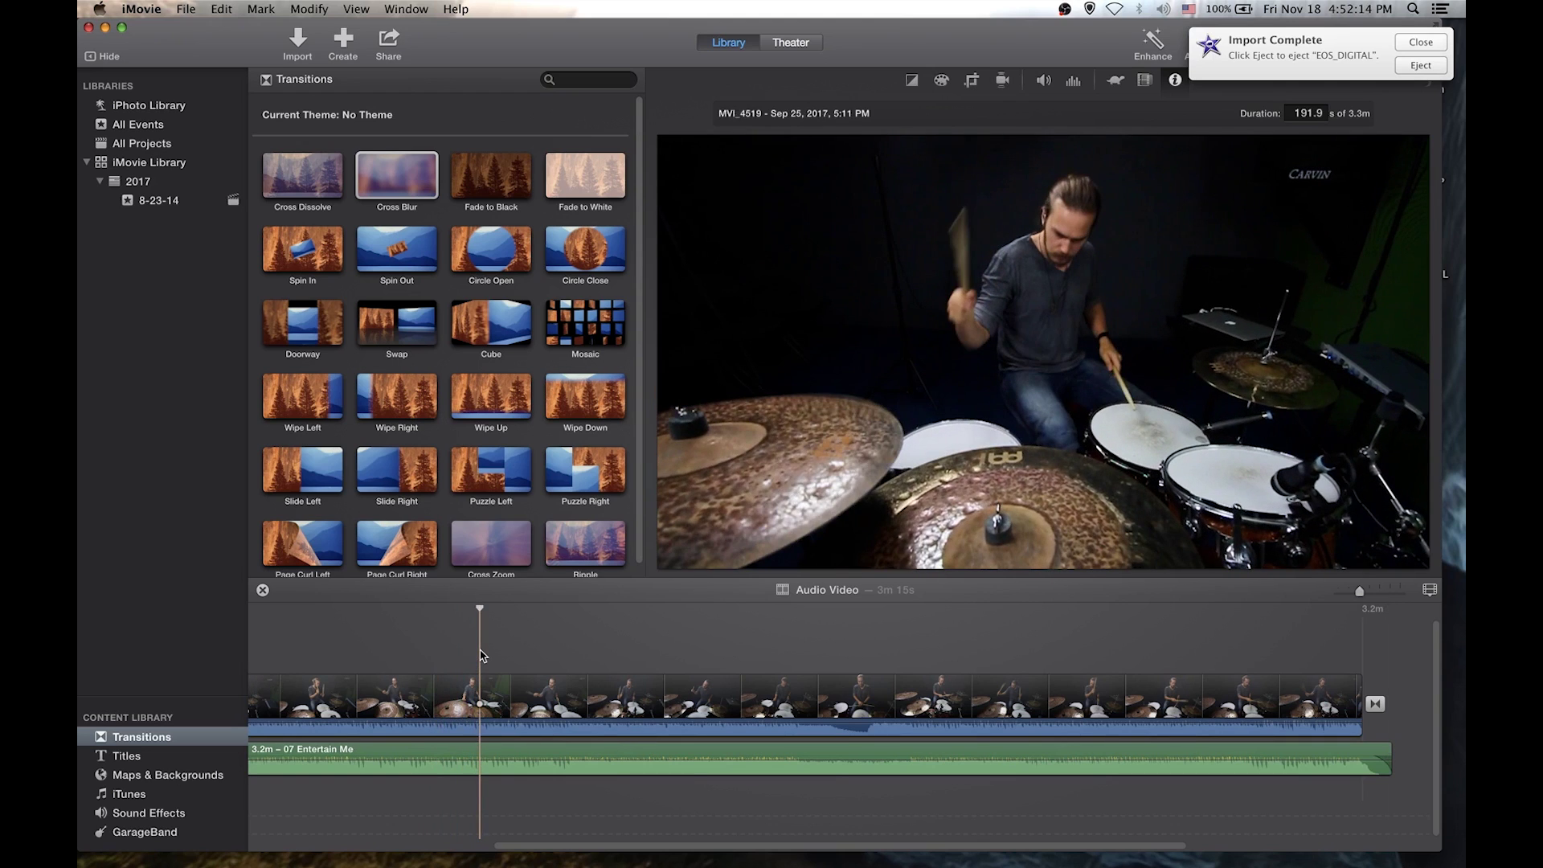
pyautogui.press('super+q')
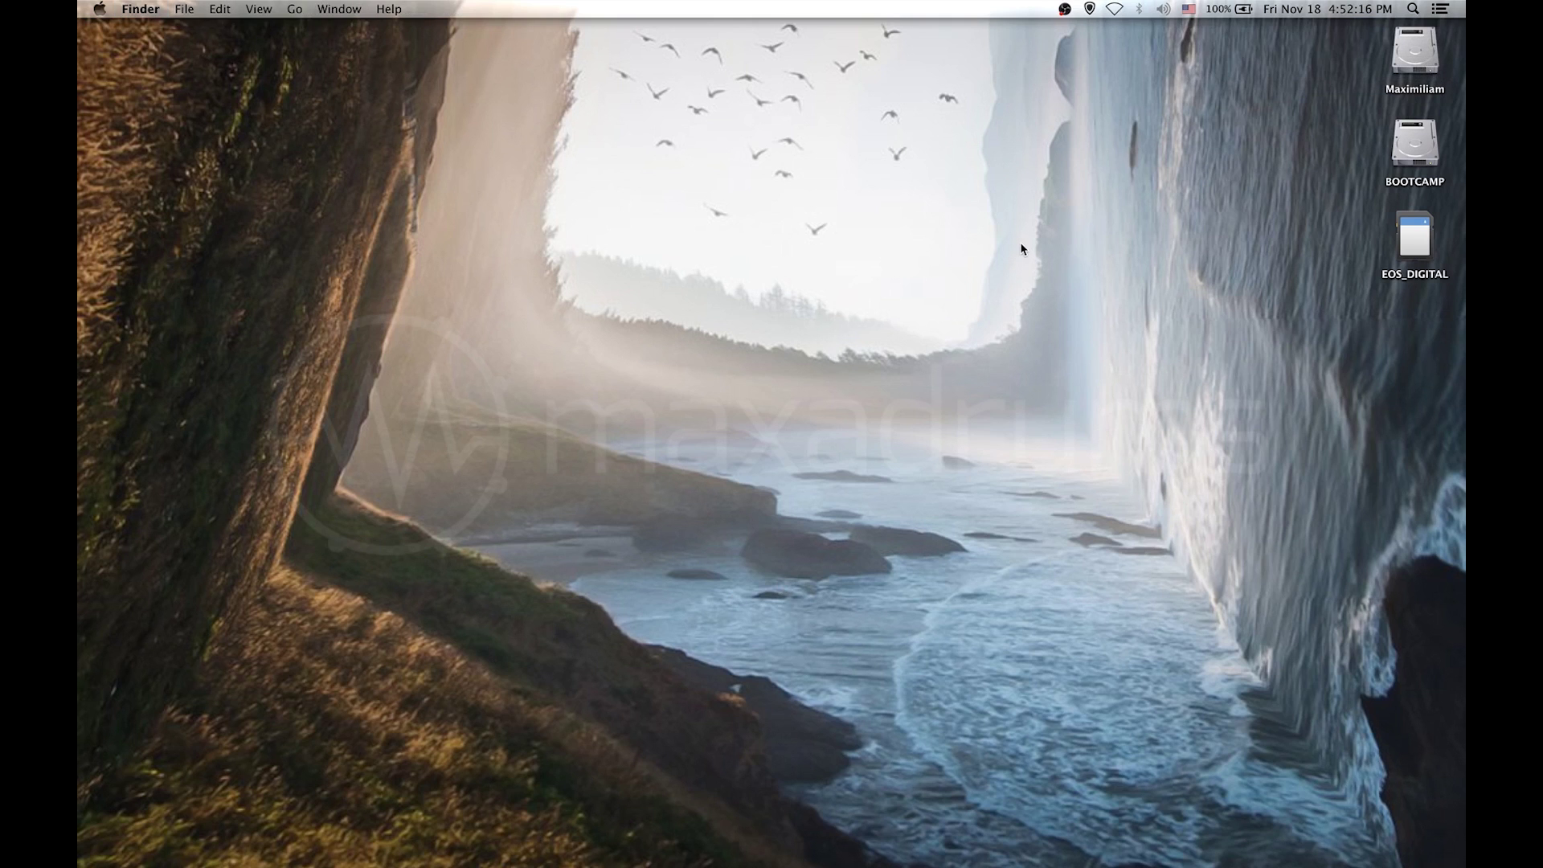